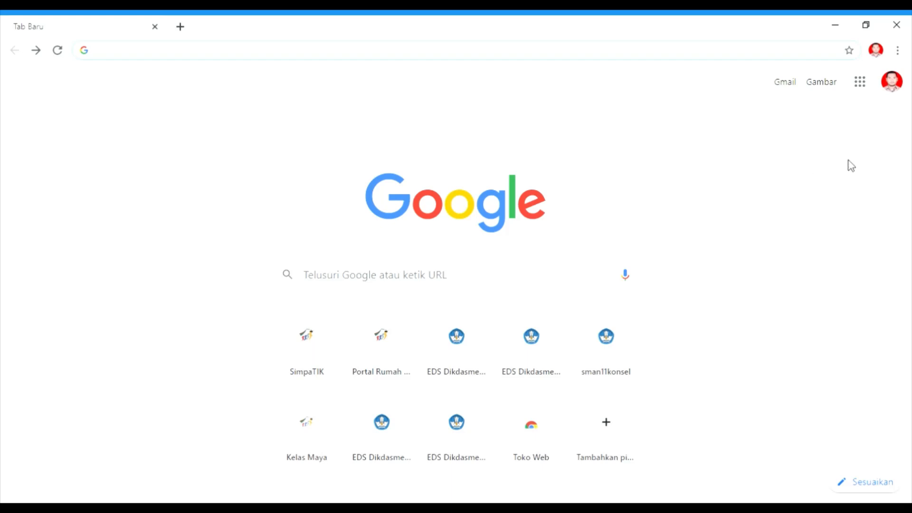
Open Google Drive from the apps launcher and create a new Google Forms form.
left_click(866, 83)
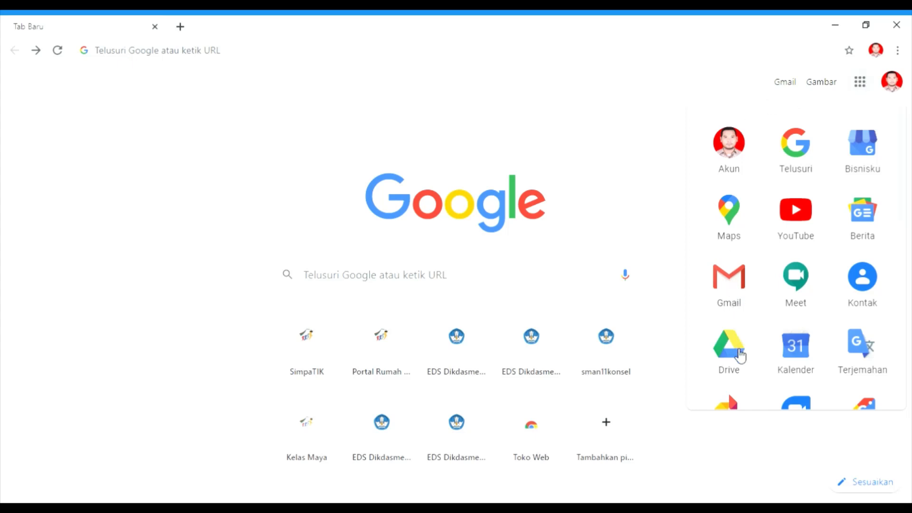
left_click(740, 356)
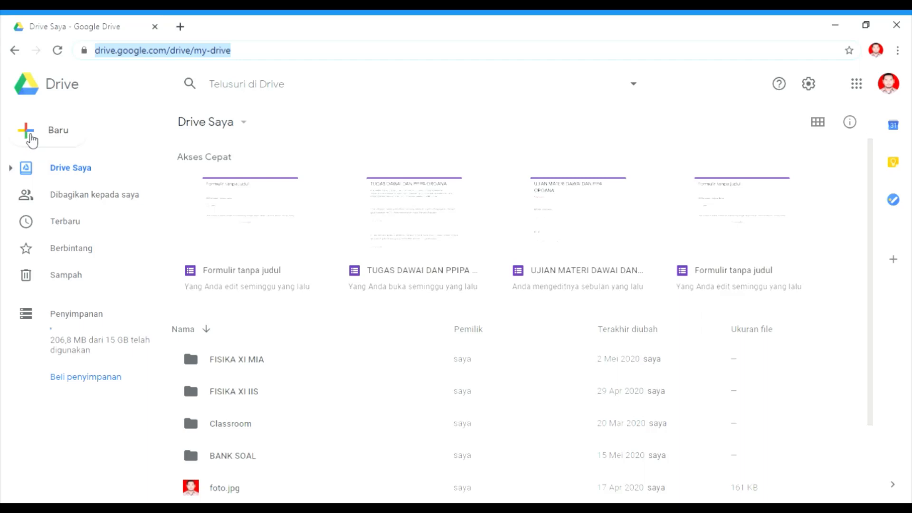
left_click(32, 137)
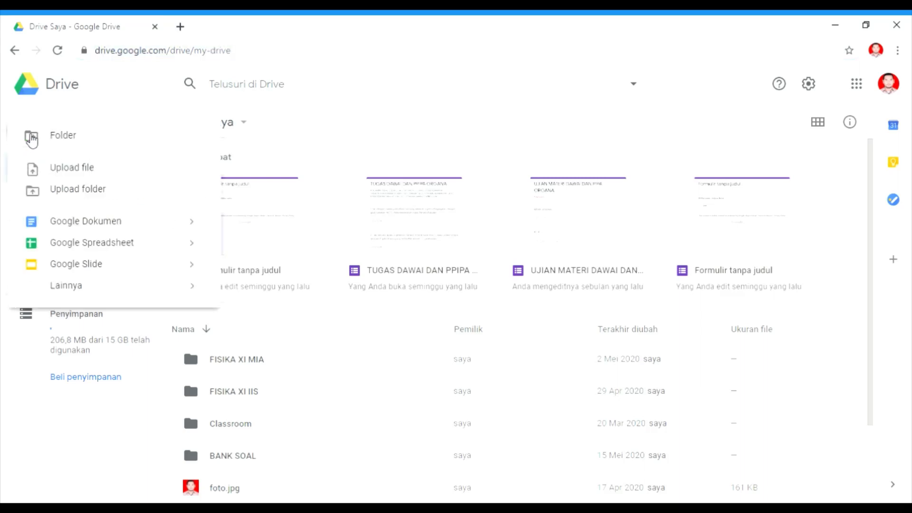
mouse_move(112, 295)
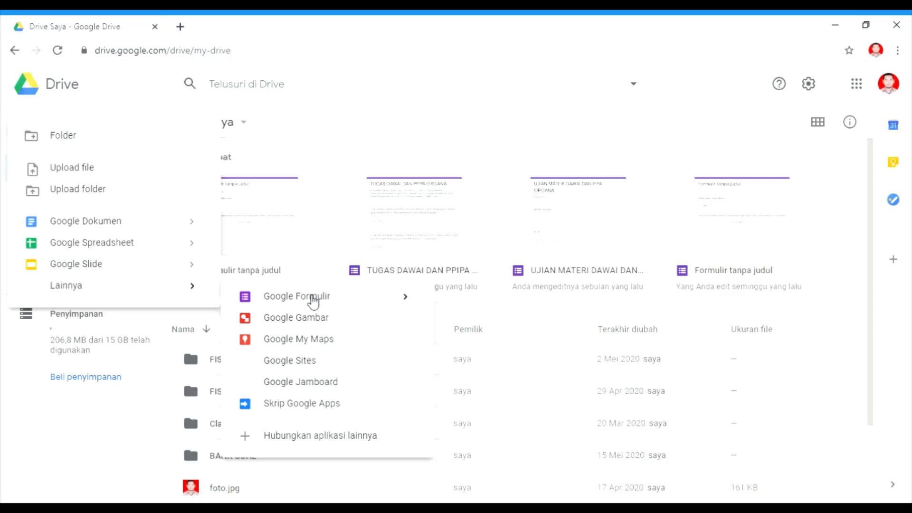
left_click(313, 298)
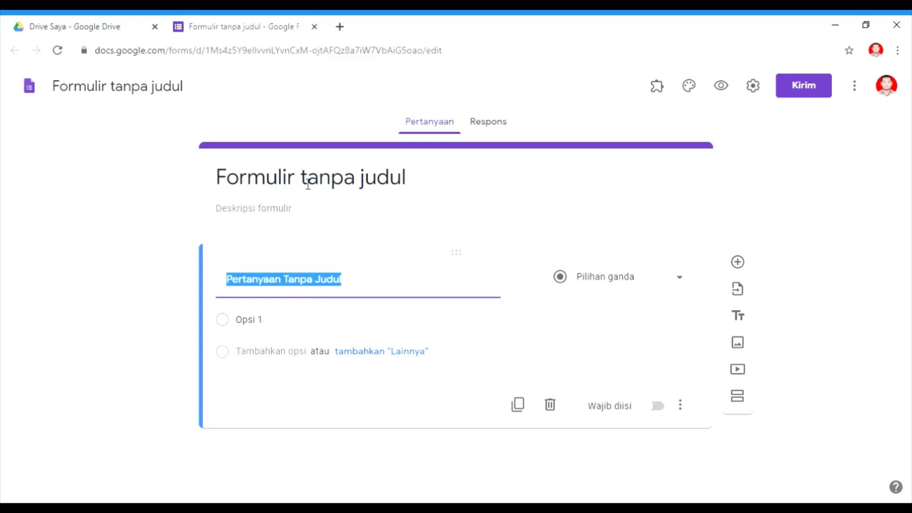
Open the form settings and turn on Make this a quiz.
left_click(418, 184)
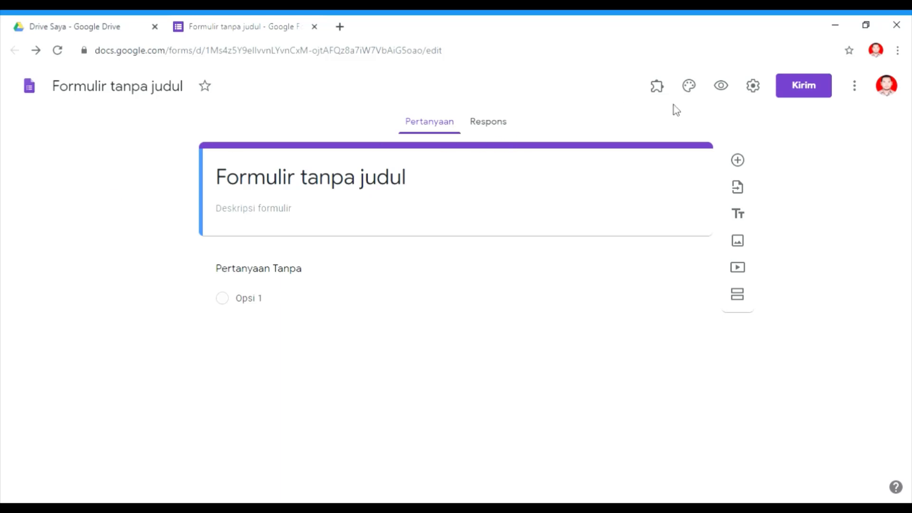
left_click(757, 86)
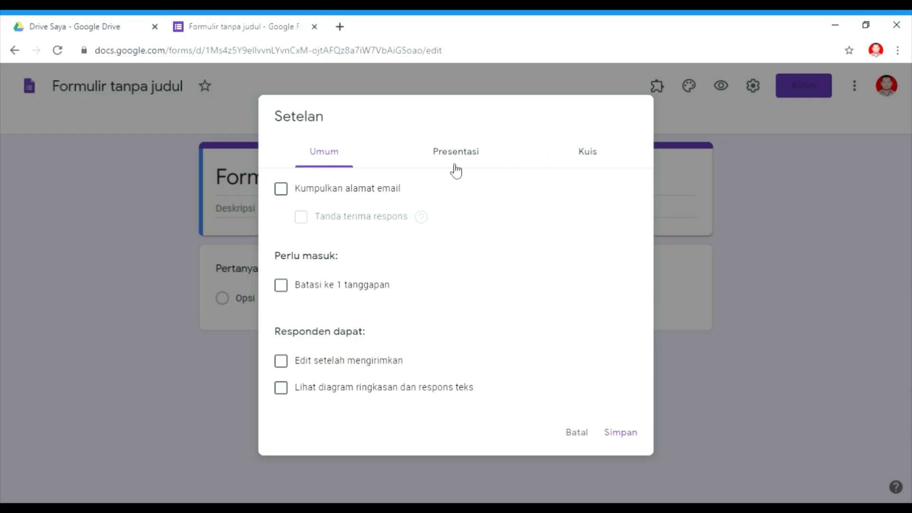
left_click(592, 160)
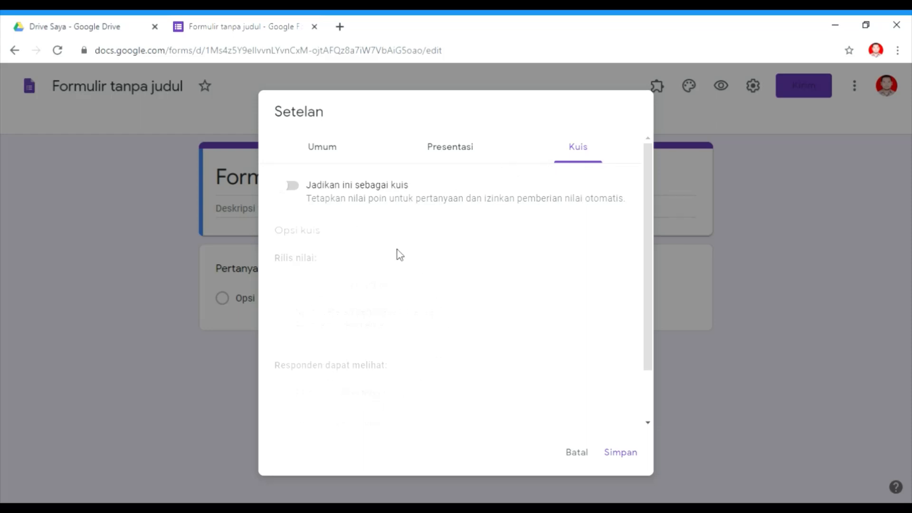
left_click(301, 188)
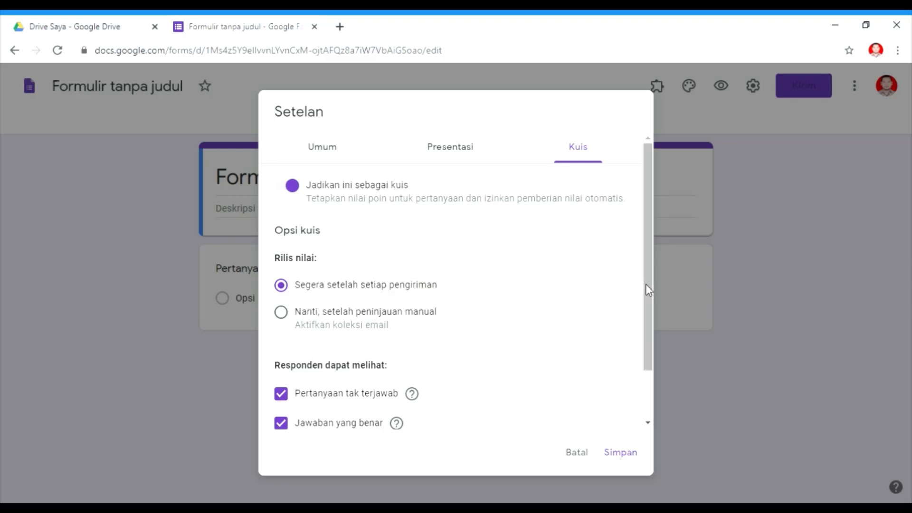
left_click_drag(646, 284, 641, 338)
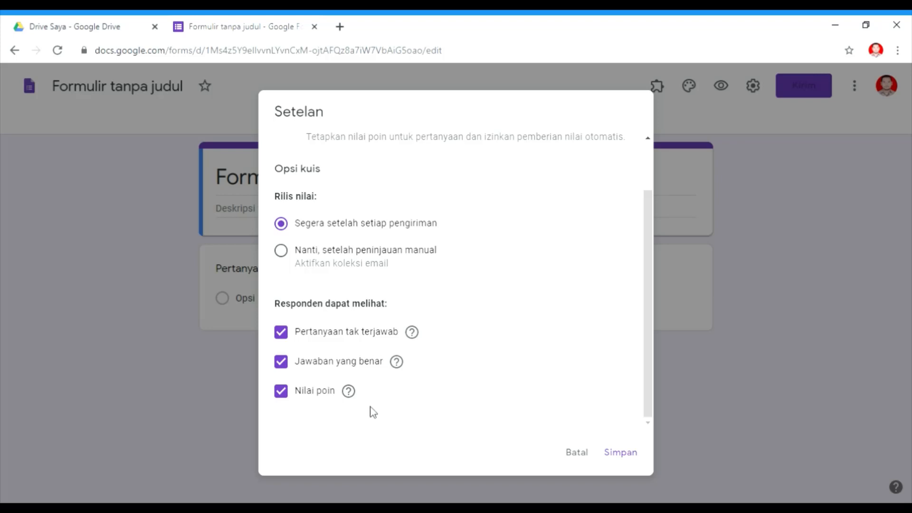
left_click_drag(647, 345, 652, 282)
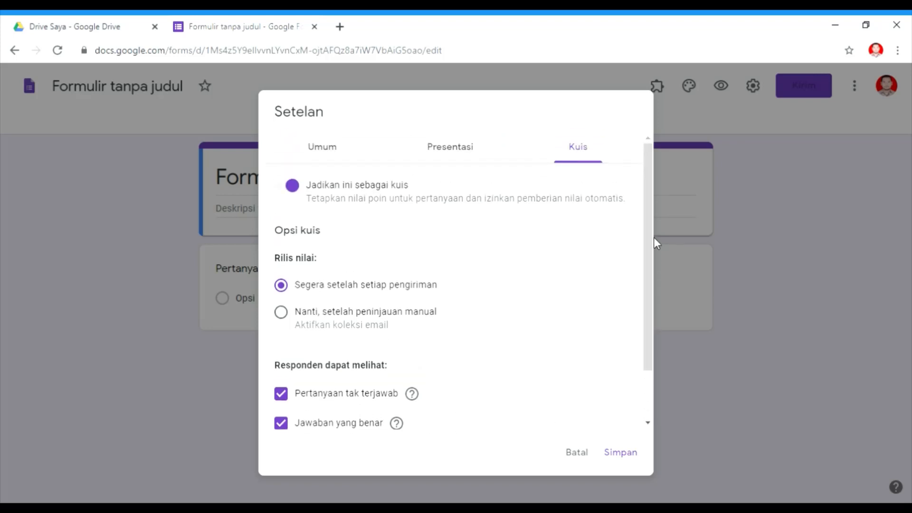
Set the presentation confirmation message to "terima kasih telah mengikuti ujian".
left_click(453, 151)
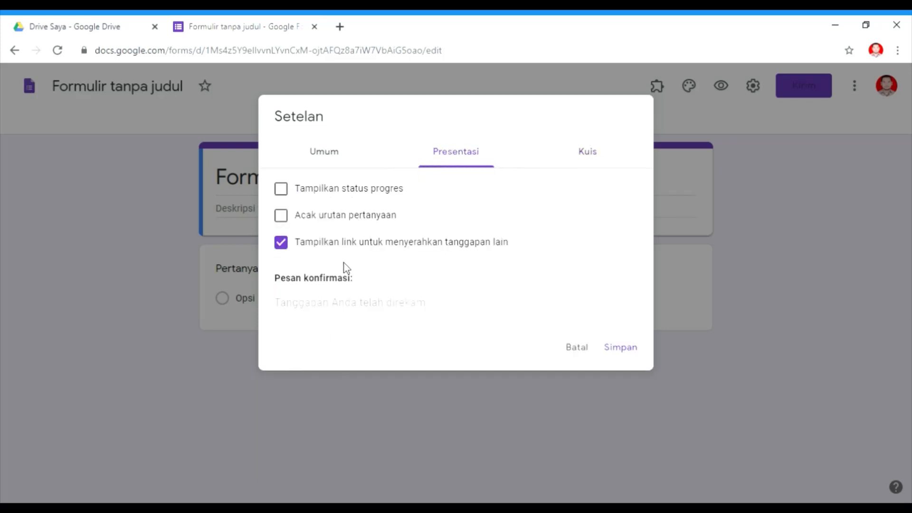
left_click(343, 310)
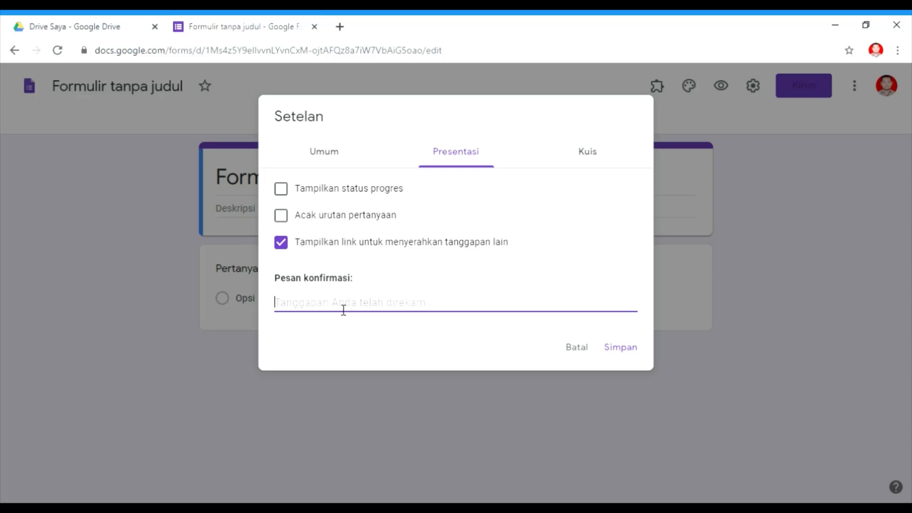
type("terima kasih telah mengikuti")
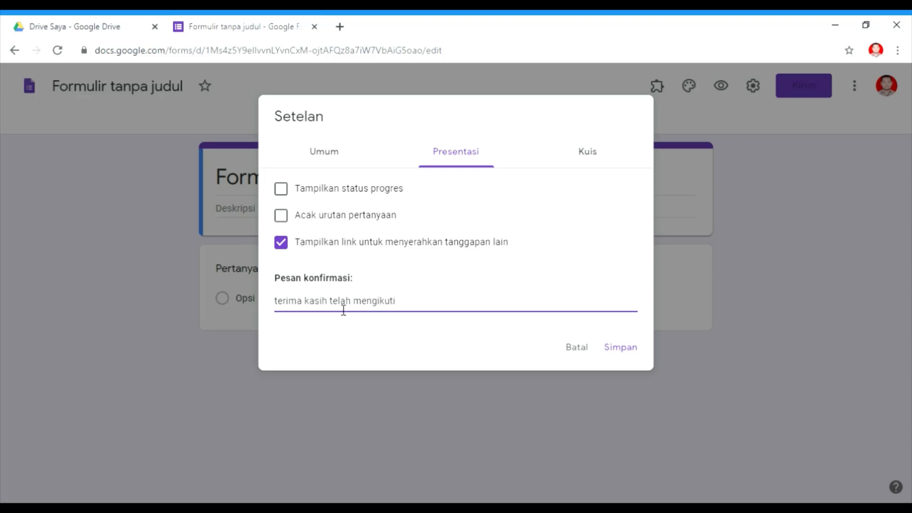
type(" ujian")
Limit the form to 1 response per respondent and save the settings.
left_click(327, 154)
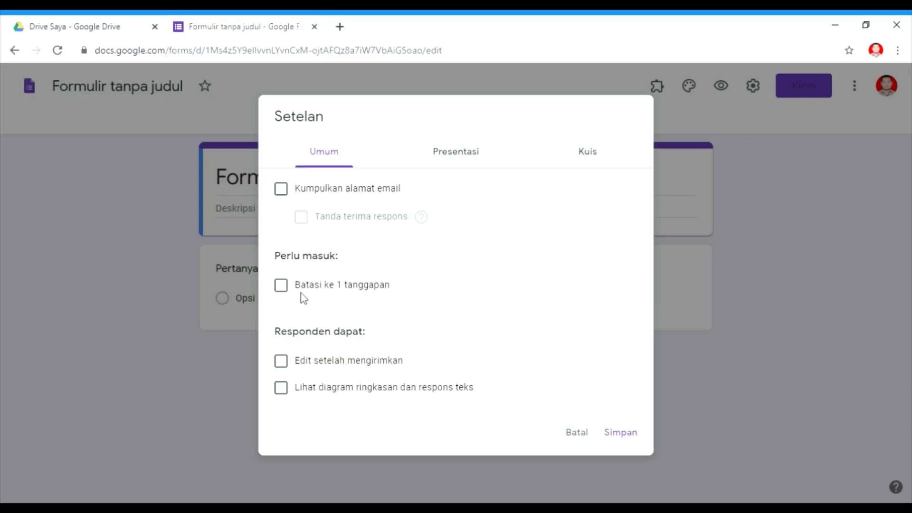
left_click(282, 286)
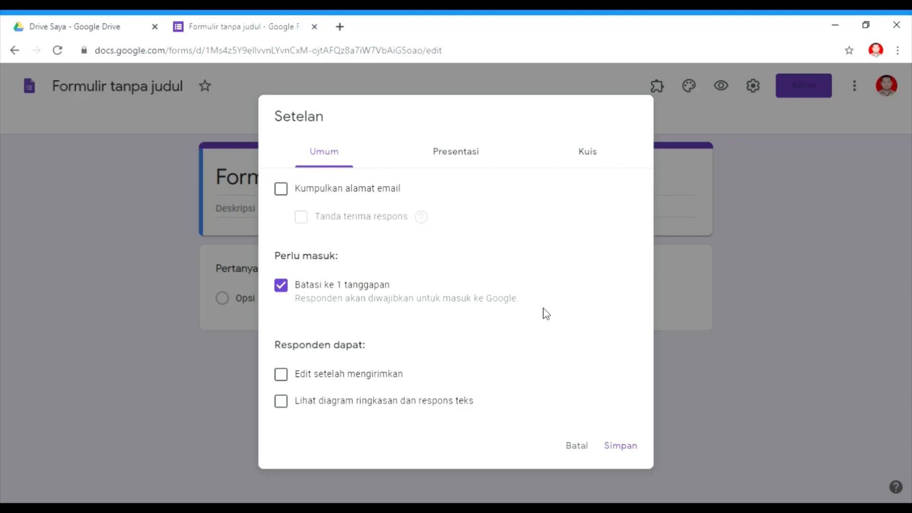
left_click(617, 447)
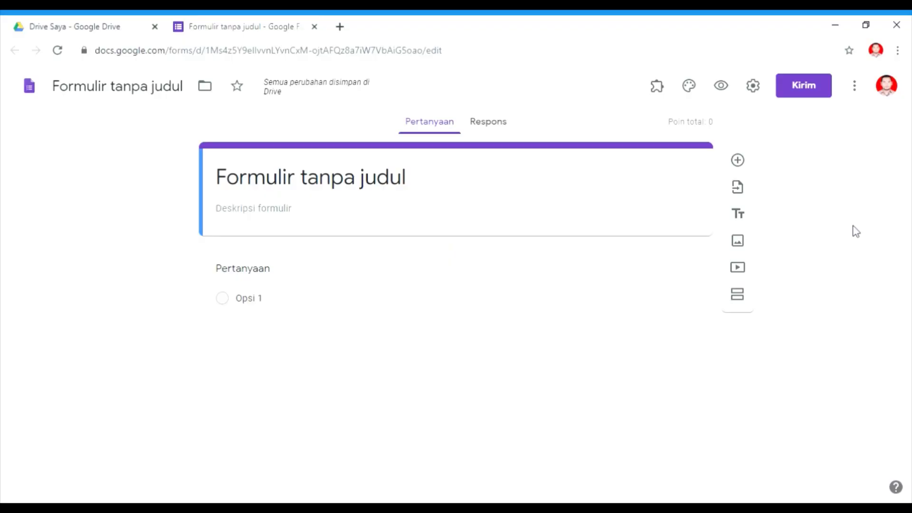
Title the form "soal ujian fisika".
left_click(424, 183)
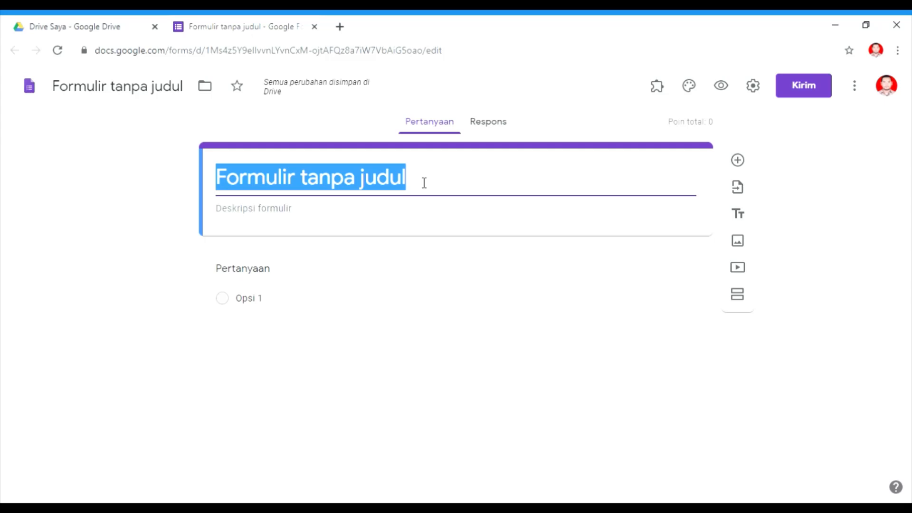
type("soal")
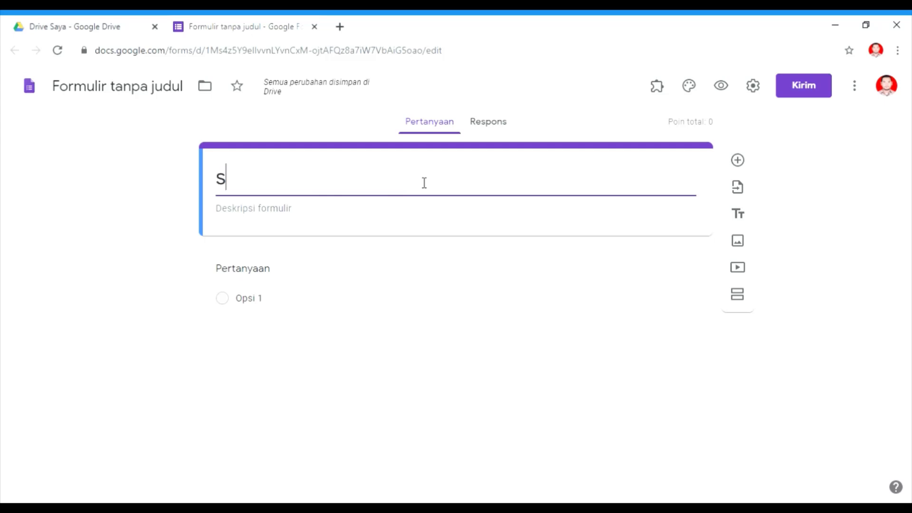
type("u")
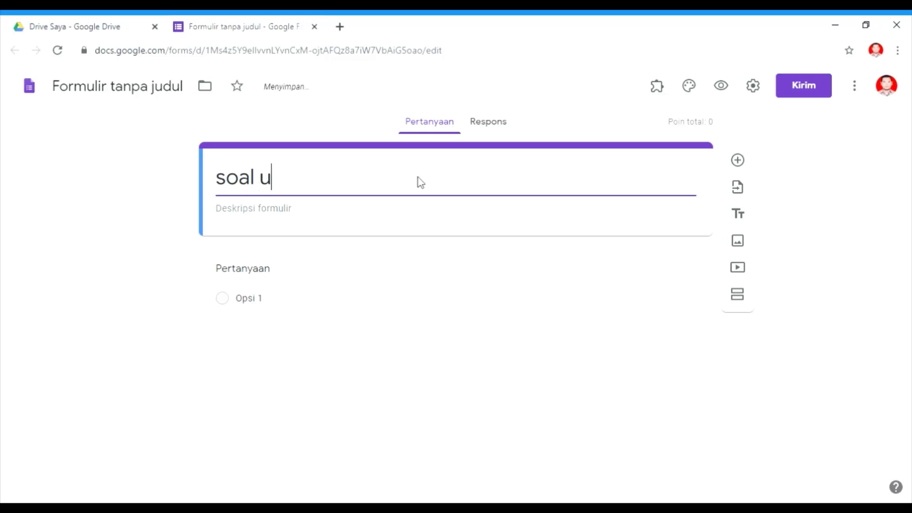
type("jian fisika")
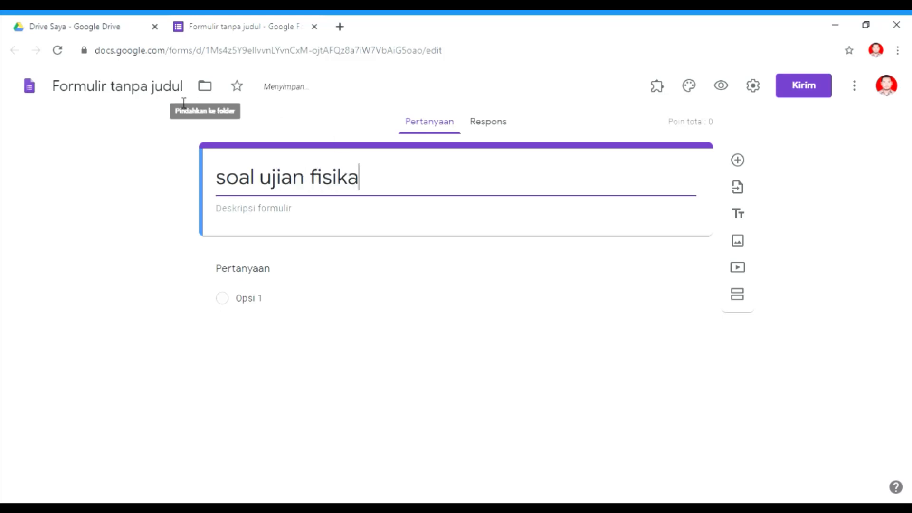
left_click(160, 92)
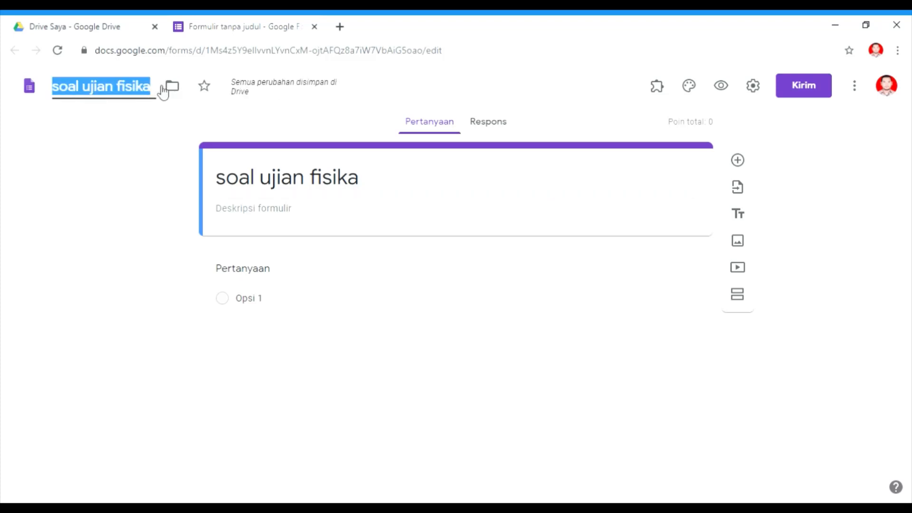
Enter the form description "Isilah data sebelum mengerjakan soal".
left_click(309, 215)
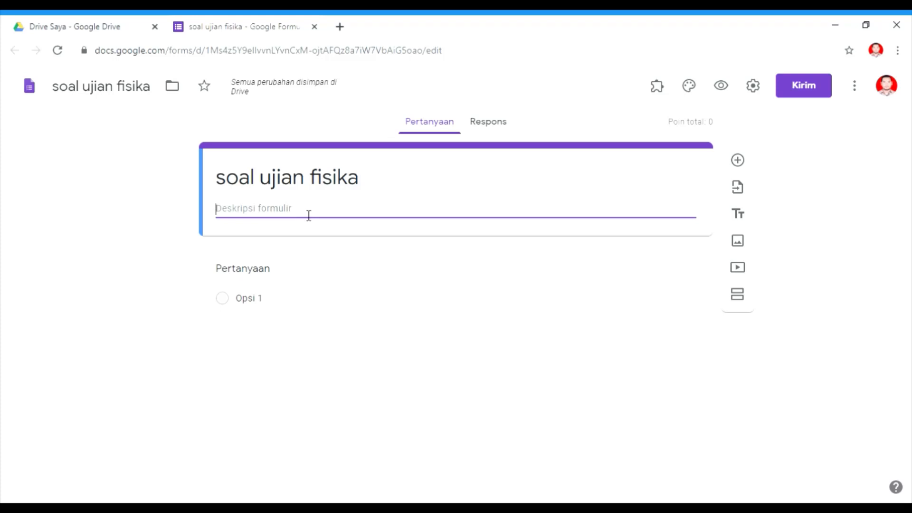
type("Isi")
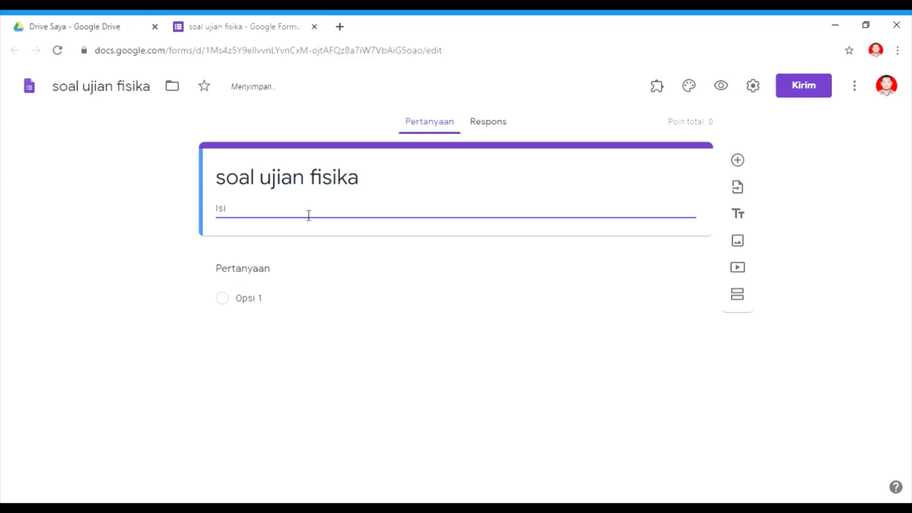
type("lah datasebelu")
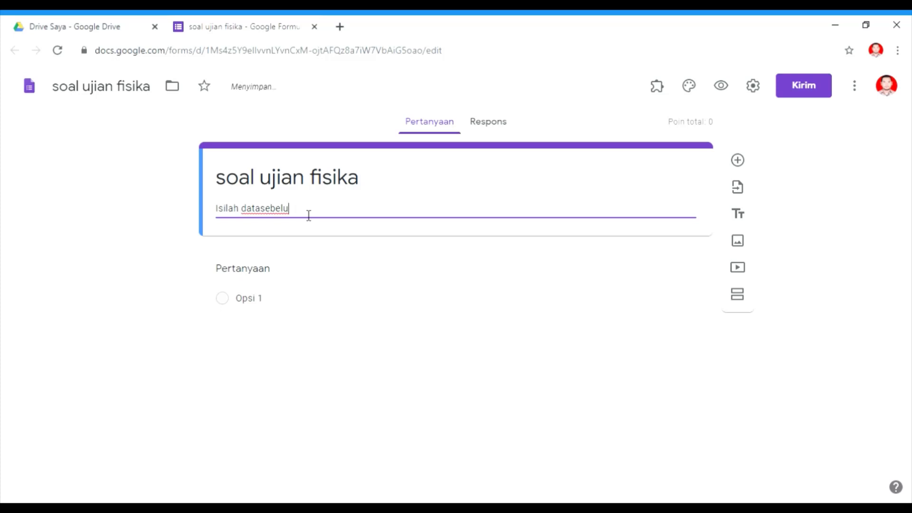
type("m")
left_click(265, 216)
left_click(322, 214)
type("mengerjakan")
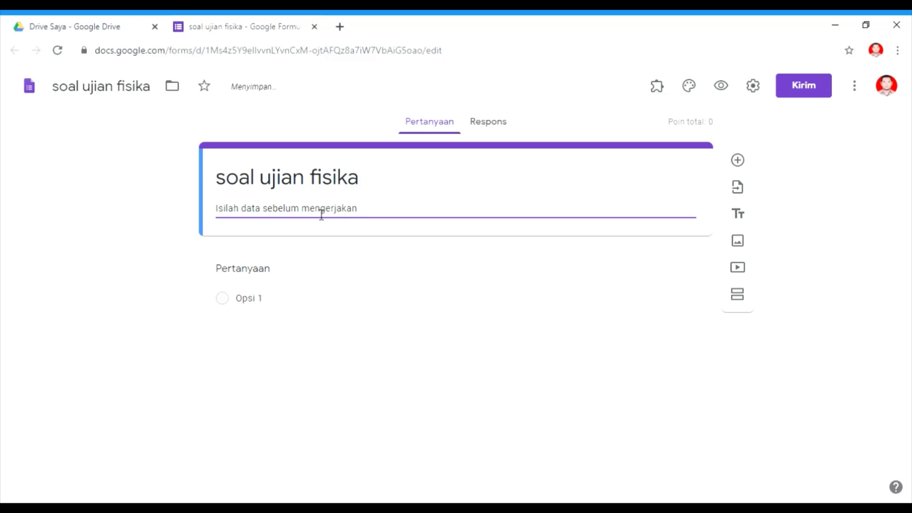
type(" soal")
Make the first question a required short-answer question titled "Nama".
left_click(364, 274)
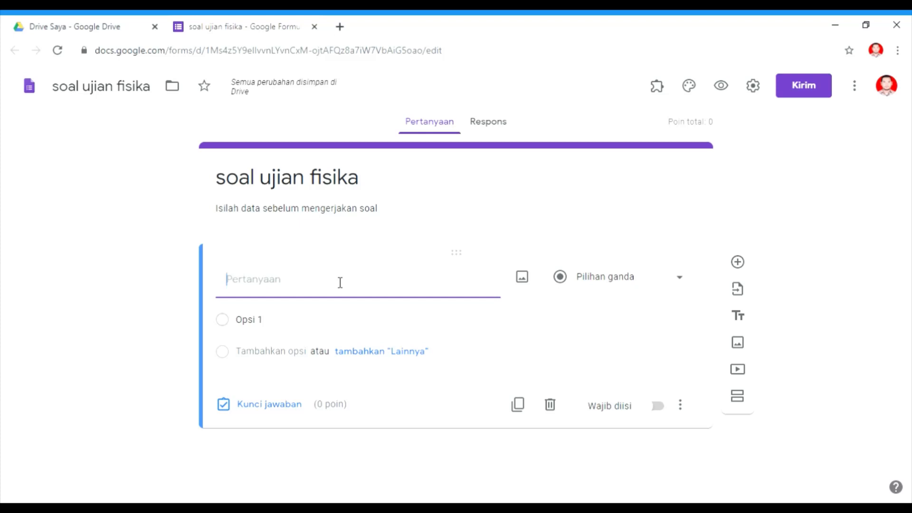
type("Nama")
left_click(682, 284)
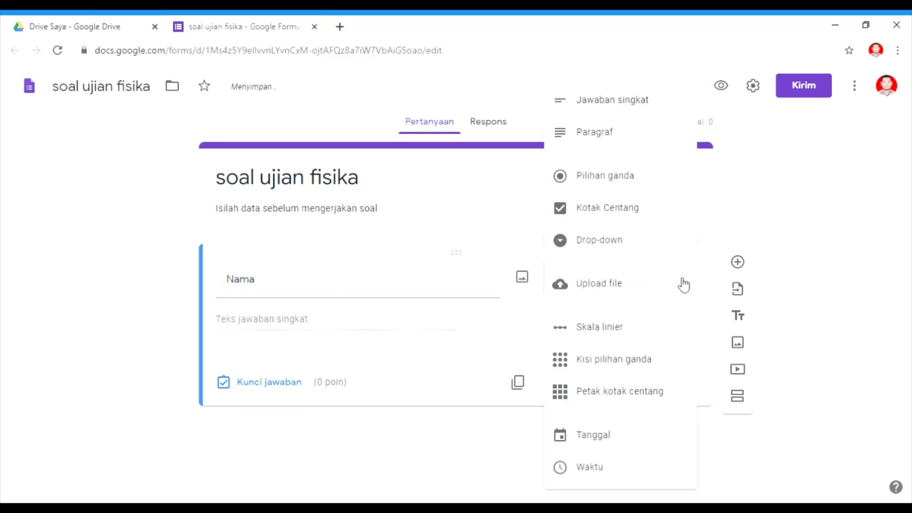
left_click(635, 102)
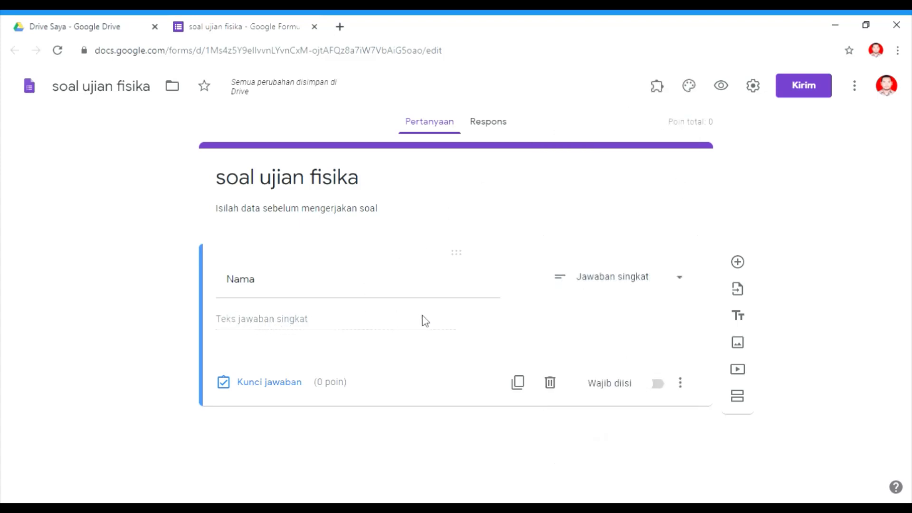
left_click(658, 384)
Add a required short-answer question "NIS" and remove its number response validation.
left_click(738, 265)
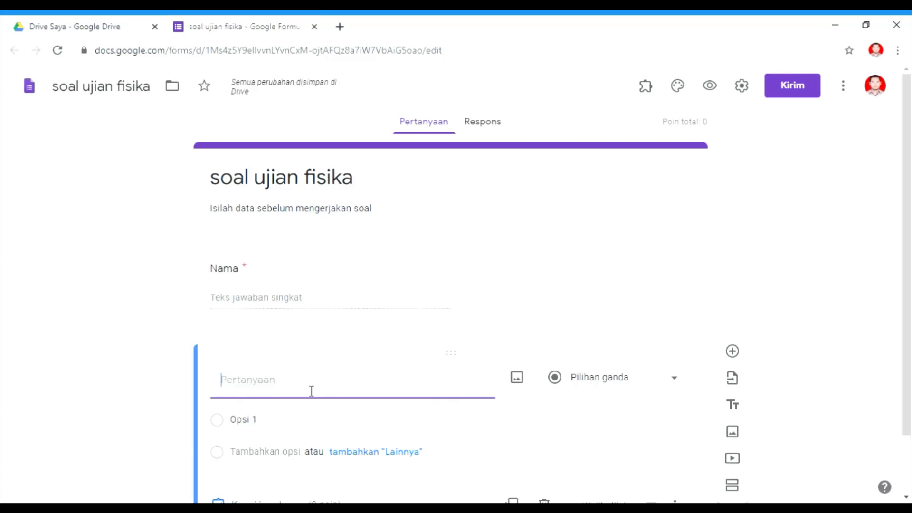
type("NIS")
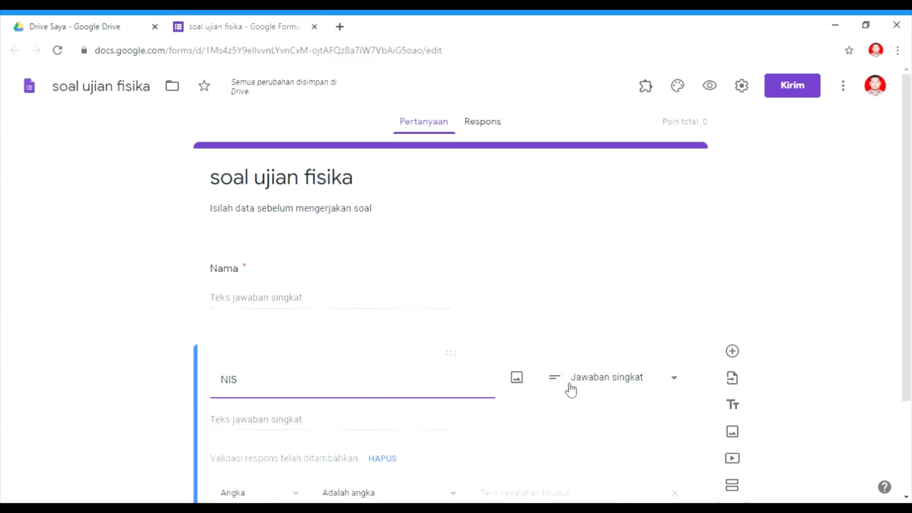
left_click_drag(908, 331, 907, 414)
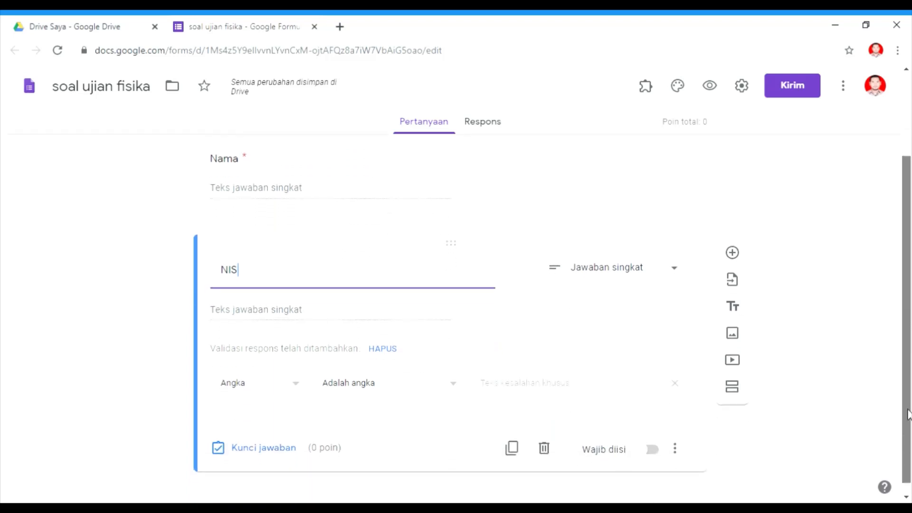
left_click(675, 382)
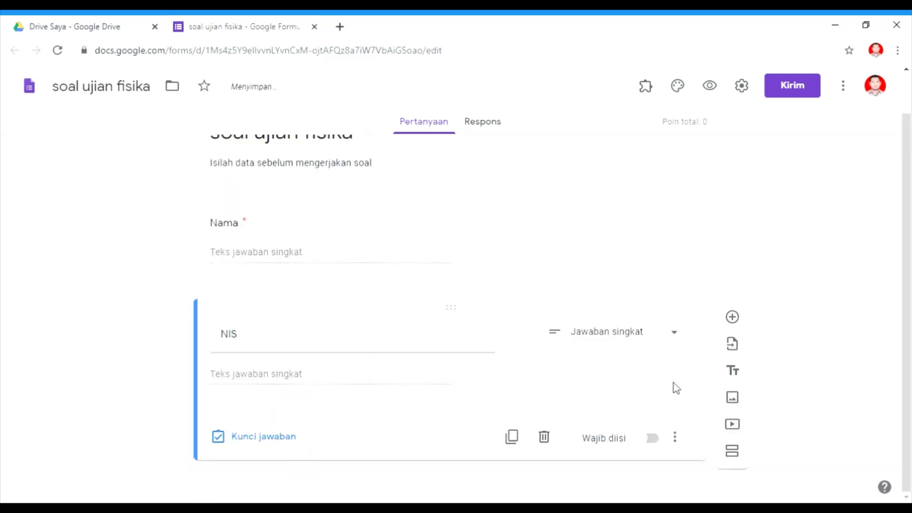
left_click(659, 442)
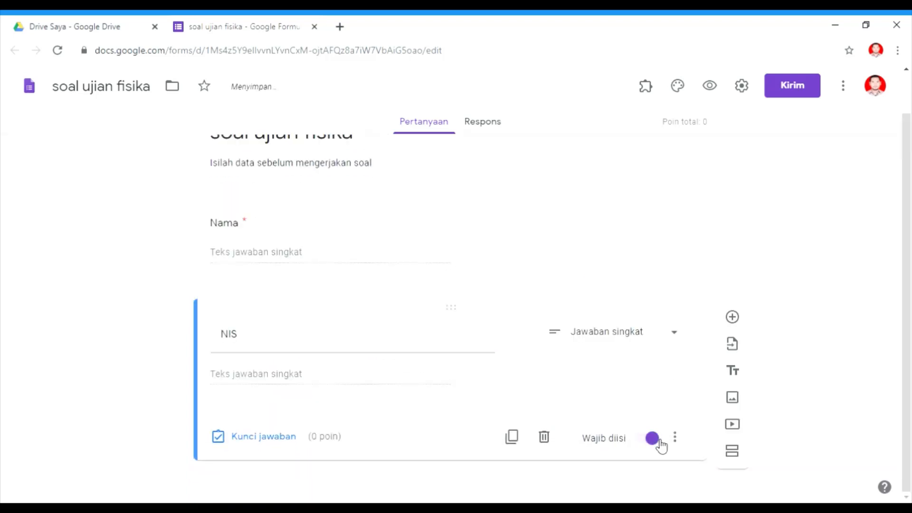
Add a new question titled "Kelas" and set its type to Drop-down.
left_click(734, 318)
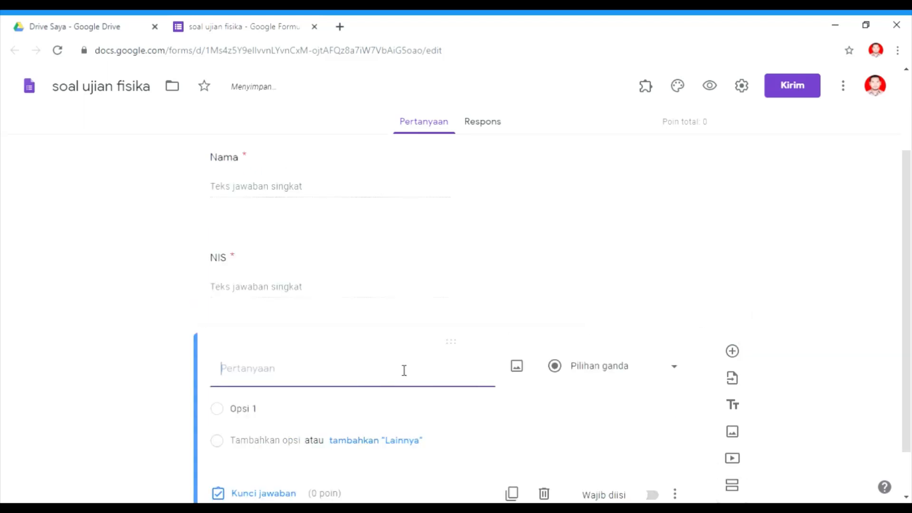
type("Kelas")
left_click(677, 373)
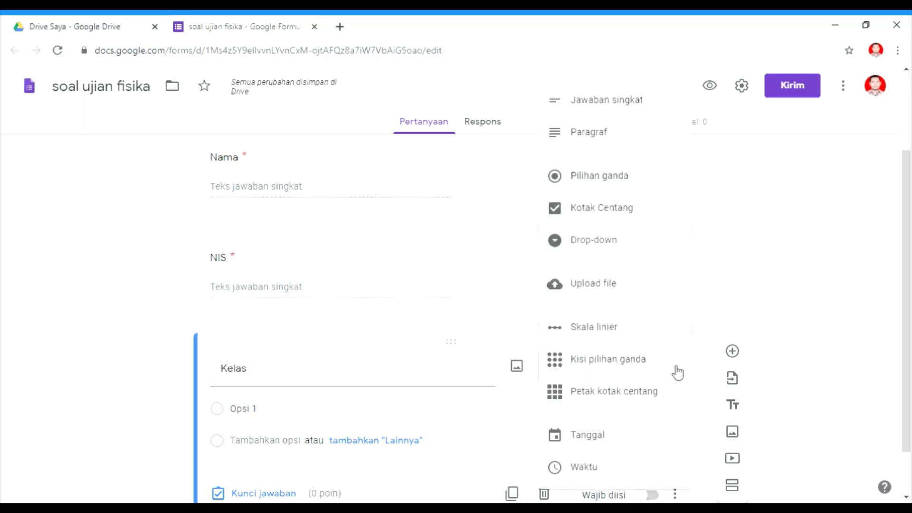
left_click(597, 251)
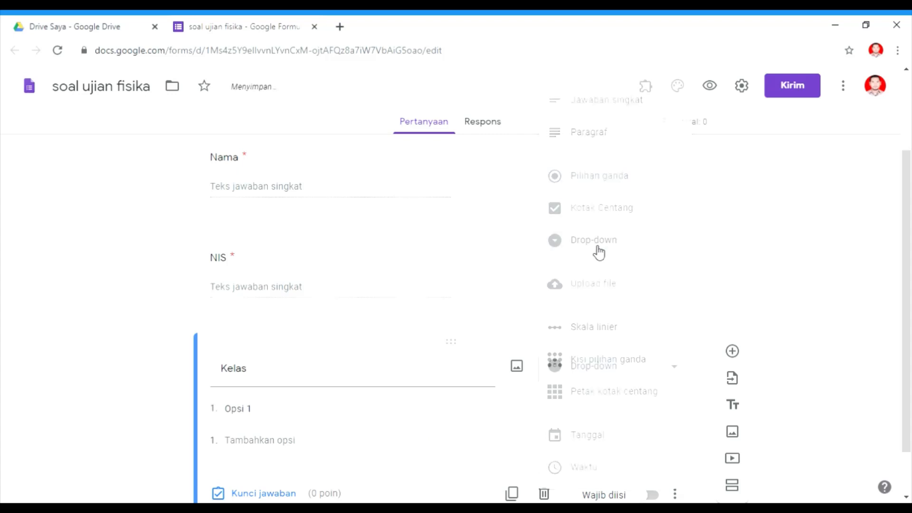
Enter the drop-down options "XI MIA 1" and "XI MIA 2".
left_click(261, 413)
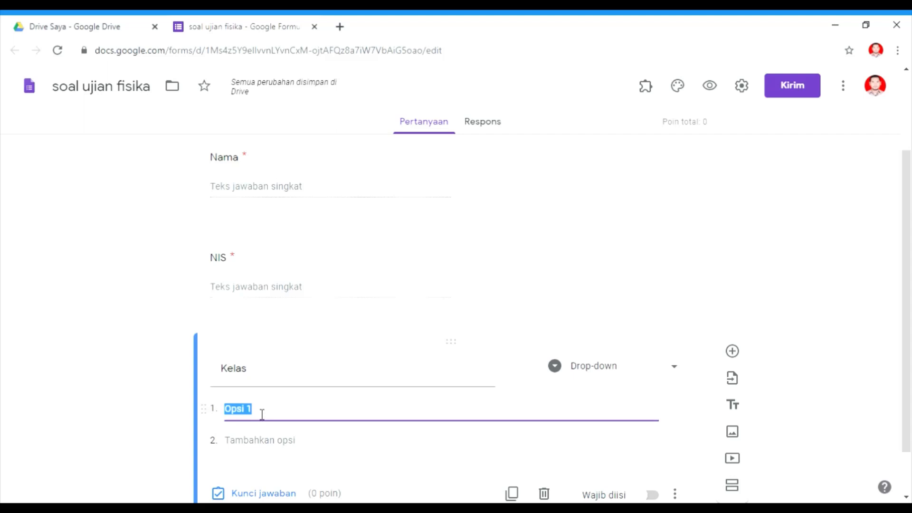
type("XI MIA")
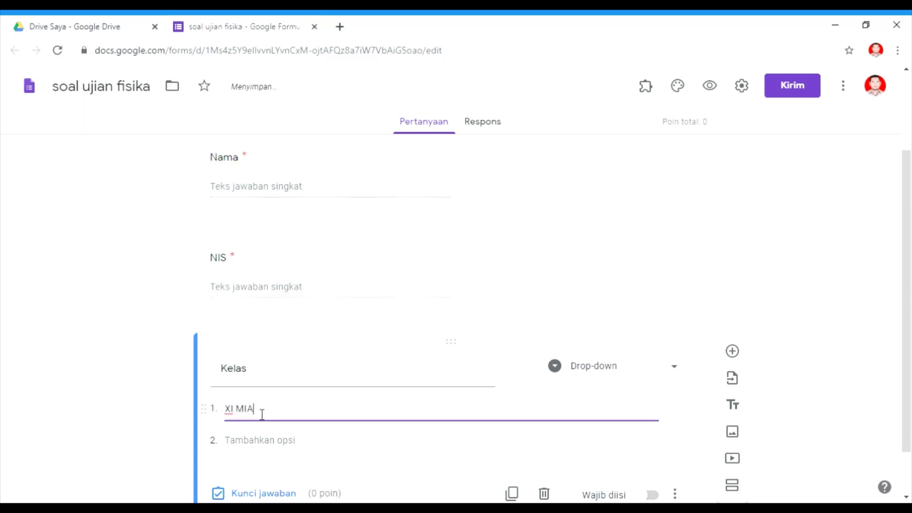
type(" 1")
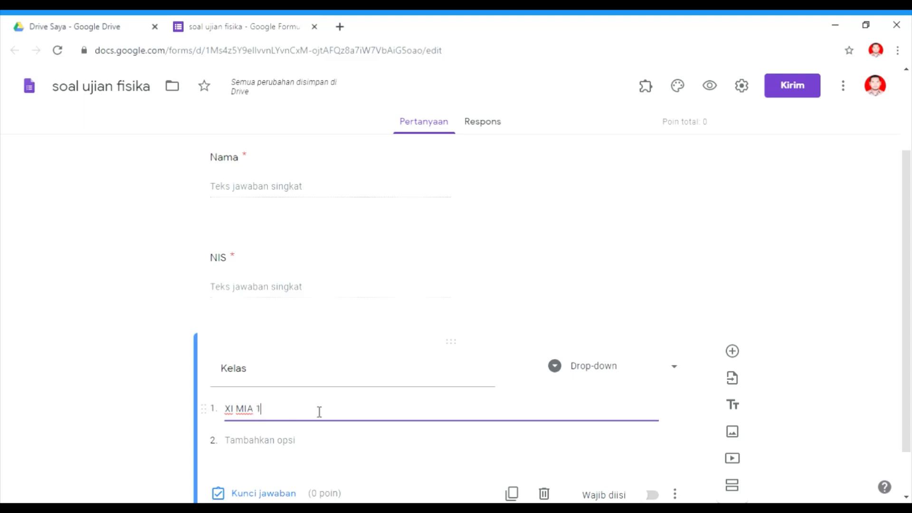
left_click(264, 445)
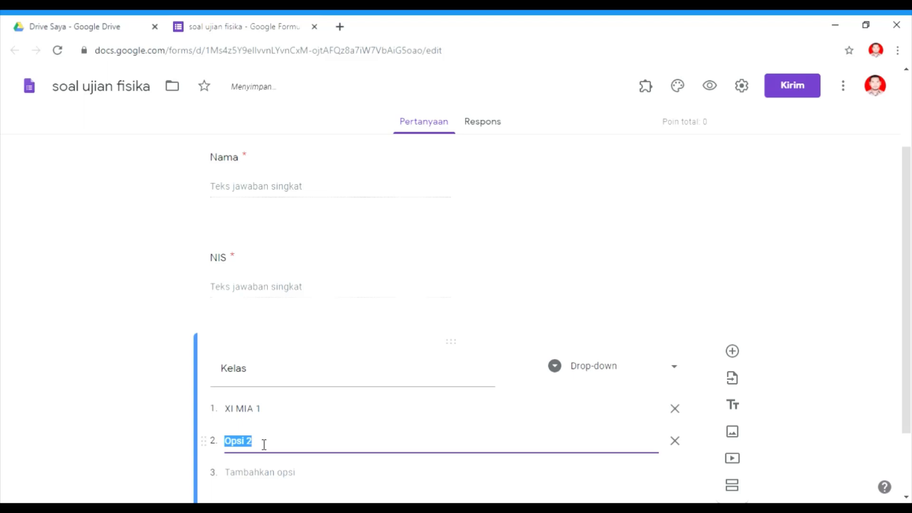
type("XI MIA2")
key("BackSpace")
type("2")
key("Return")
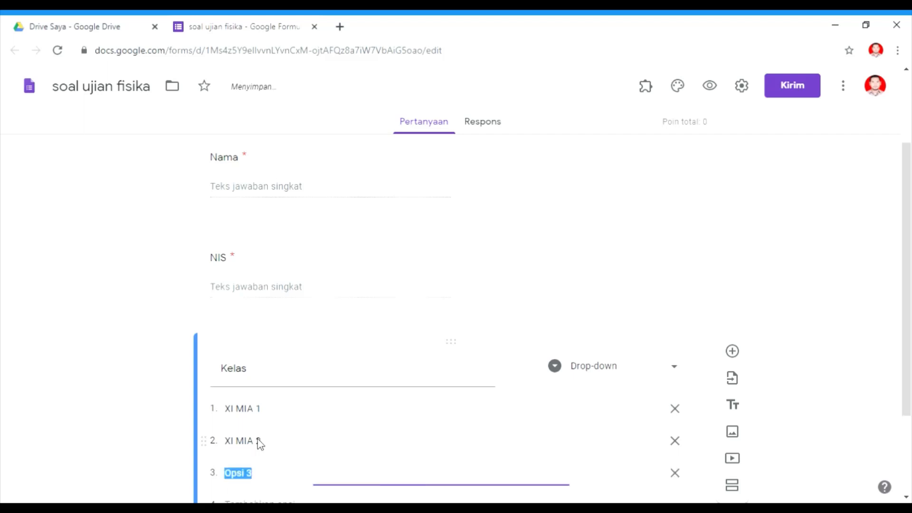
Add the options "XI MIA 3" and "XI MIA 4" to the Kelas drop-down.
type("XI MIA")
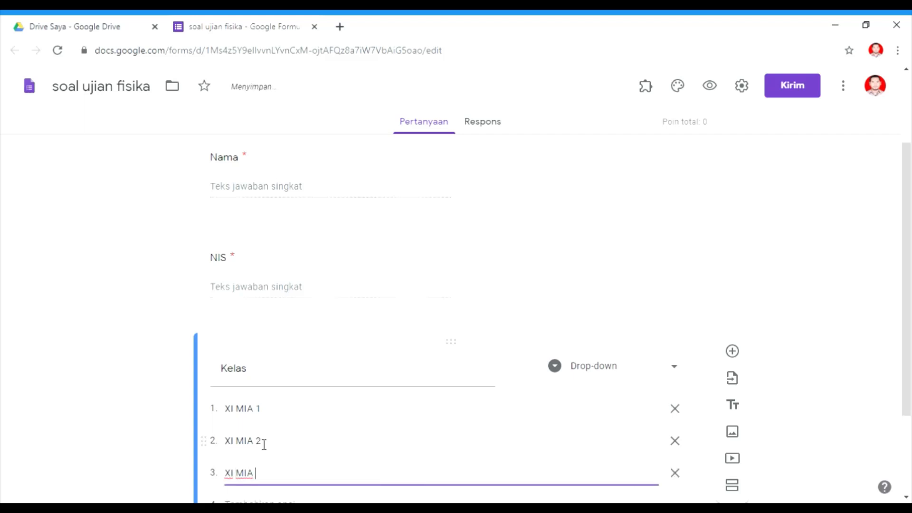
type(" 3")
key("Return")
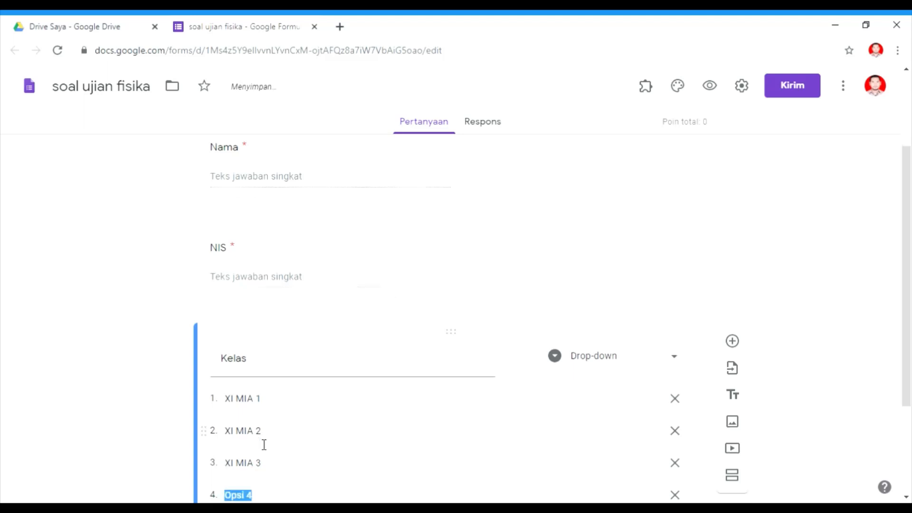
type("XI MIA")
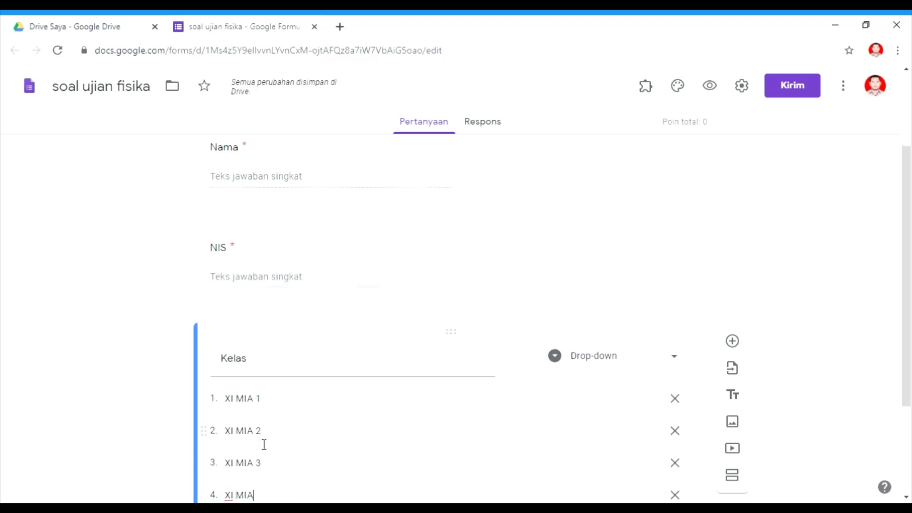
type(" 4")
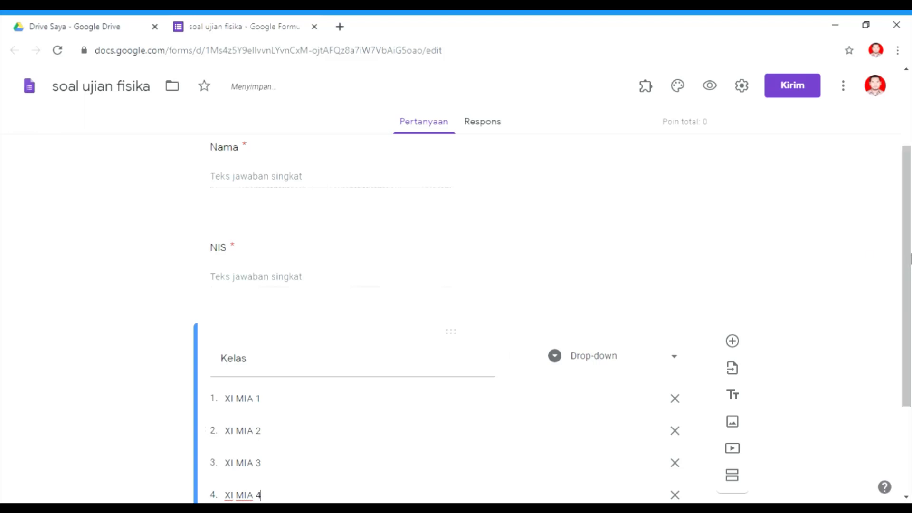
Make the Kelas question required.
left_click_drag(910, 259, 911, 368)
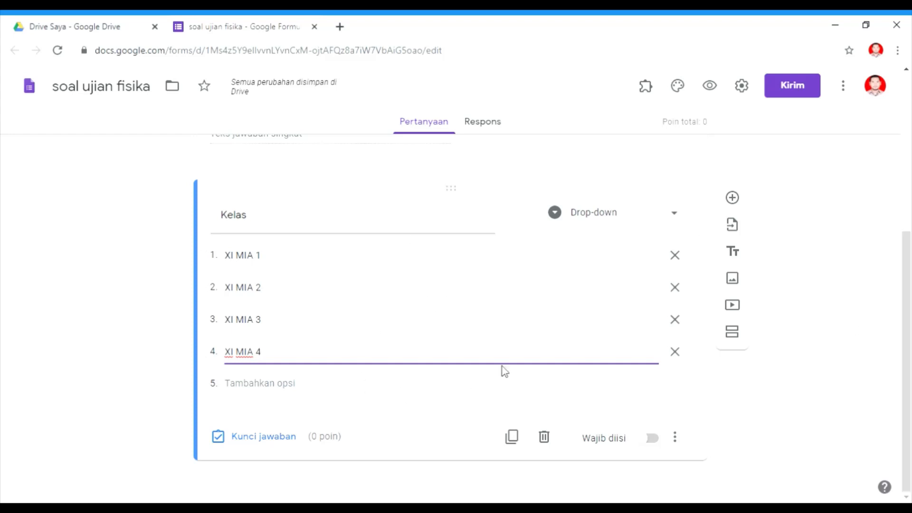
left_click(653, 438)
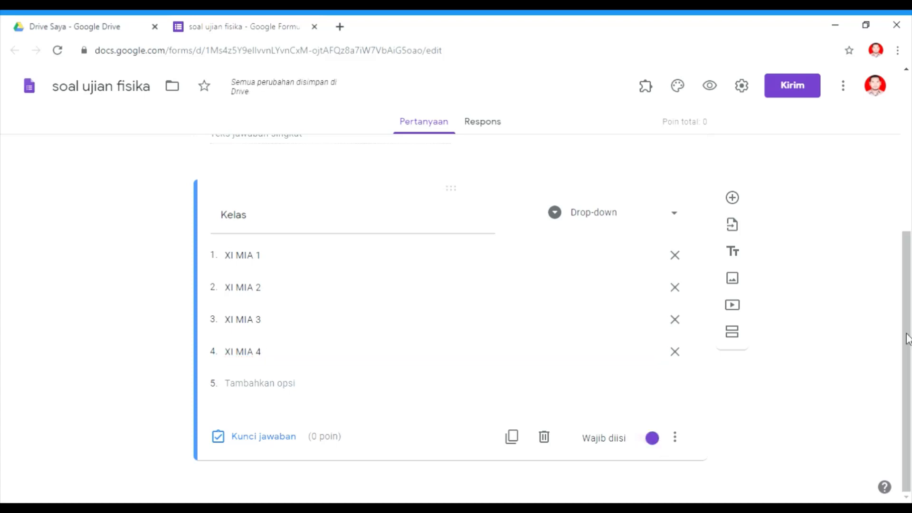
mouse_move(908, 339)
left_mouse_down()
mouse_move(908, 181)
mouse_move(908, 355)
left_mouse_up()
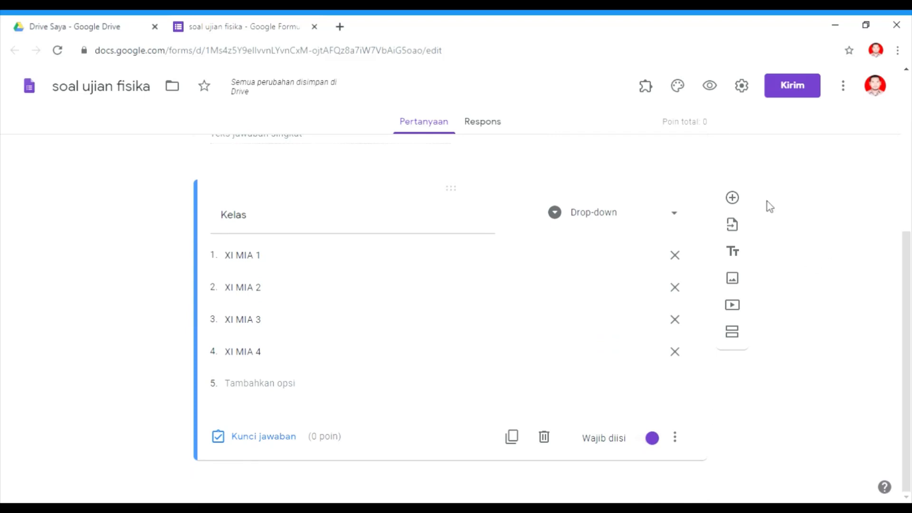
Add a new question below Kelas.
left_click(735, 199)
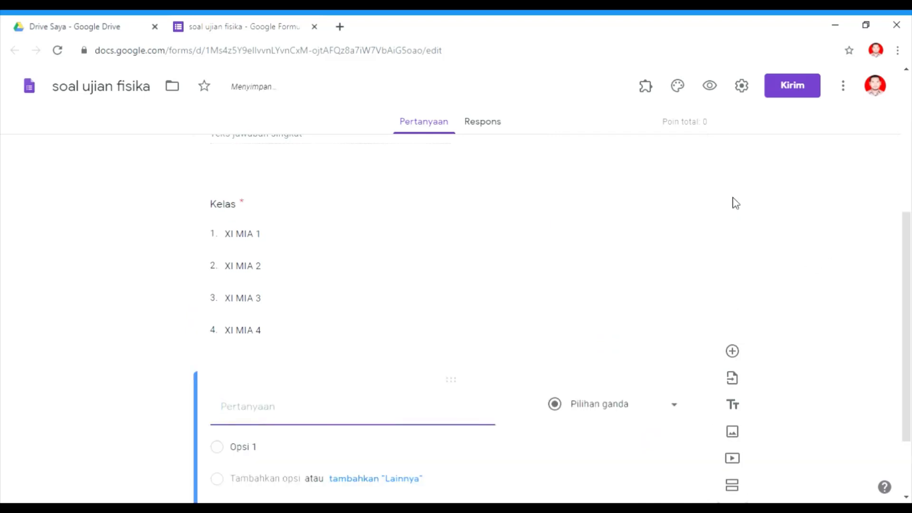
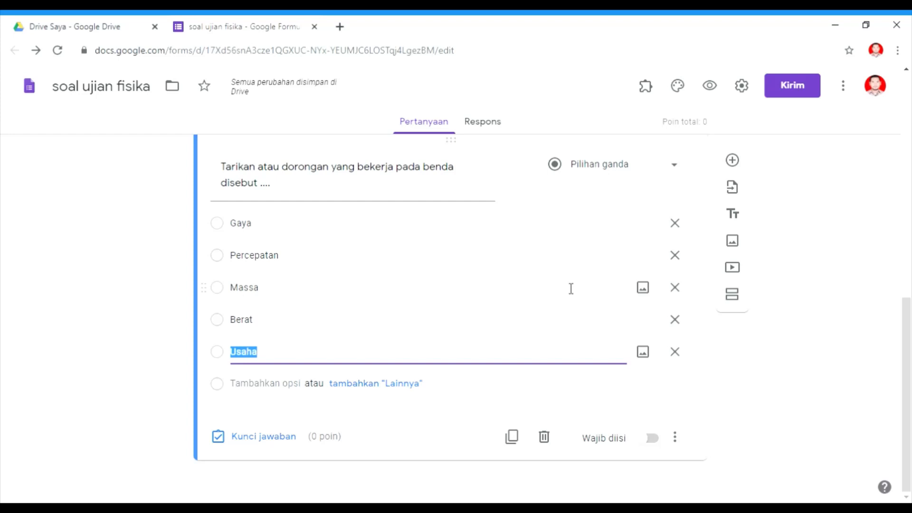
Add a new question and paste the pulley tension question text copied from the Word document into it.
left_click(735, 161)
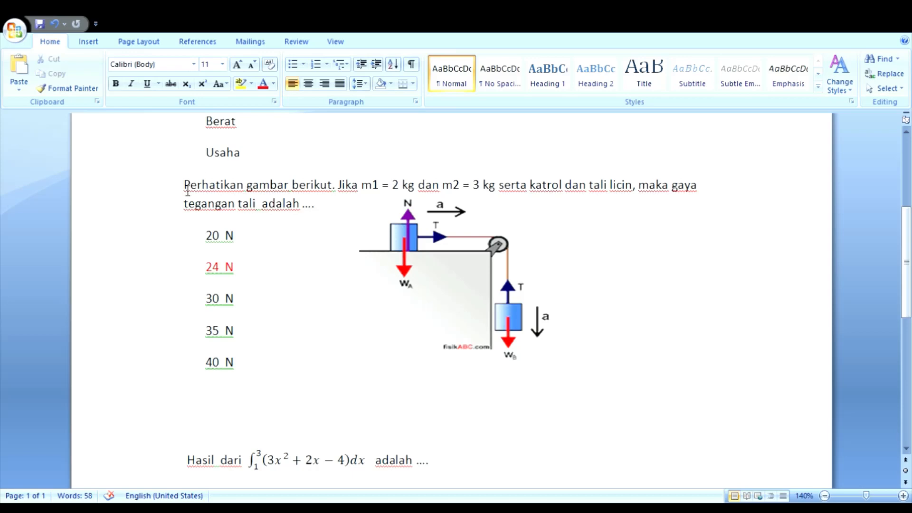
left_click_drag(187, 190, 323, 214)
key("ctrl+c")
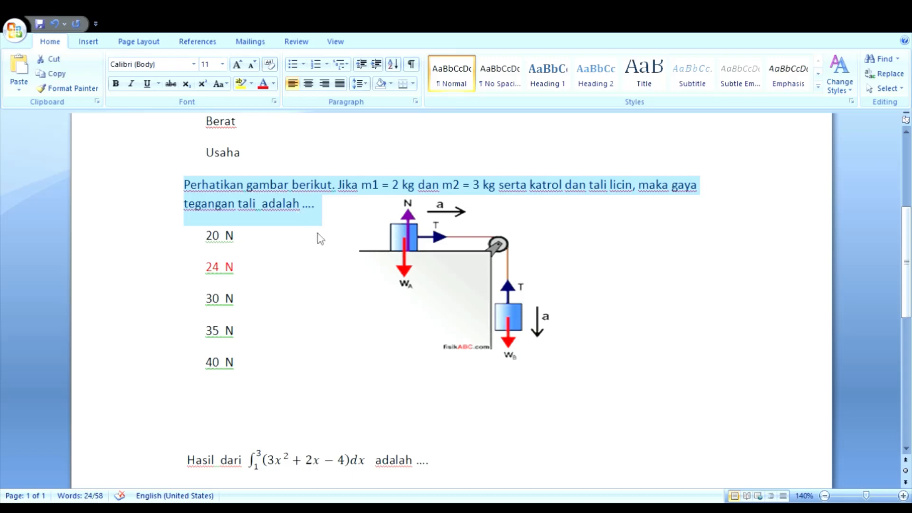
key("alt+Tab")
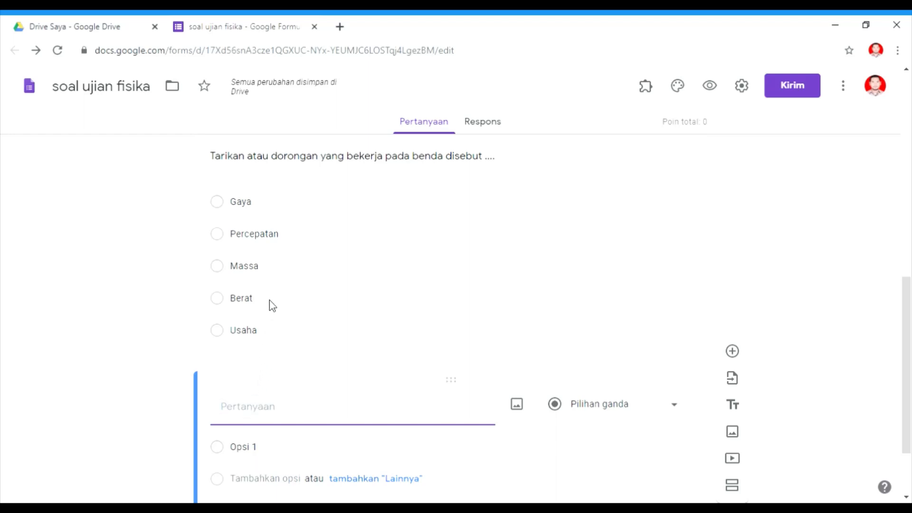
key("ctrl+v")
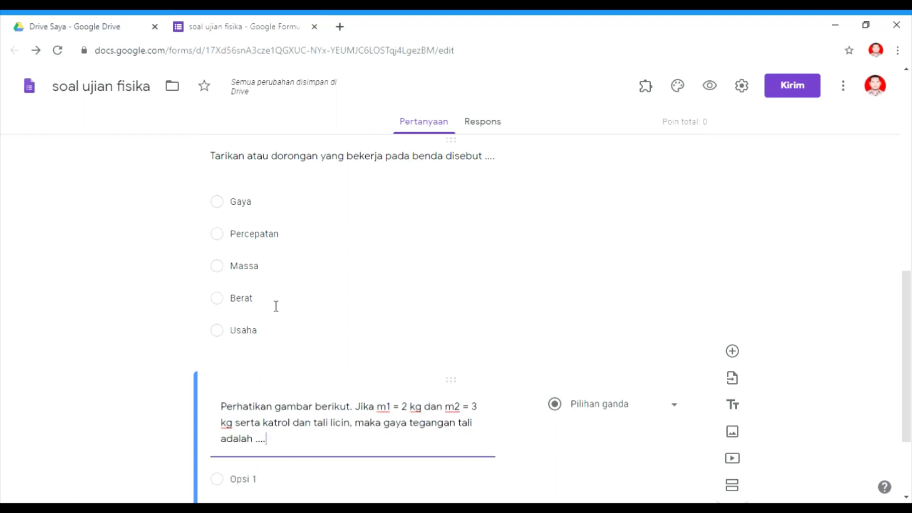
Insert the image file katrol from Downloads into the question.
mouse_move(524, 412)
left_click(518, 408)
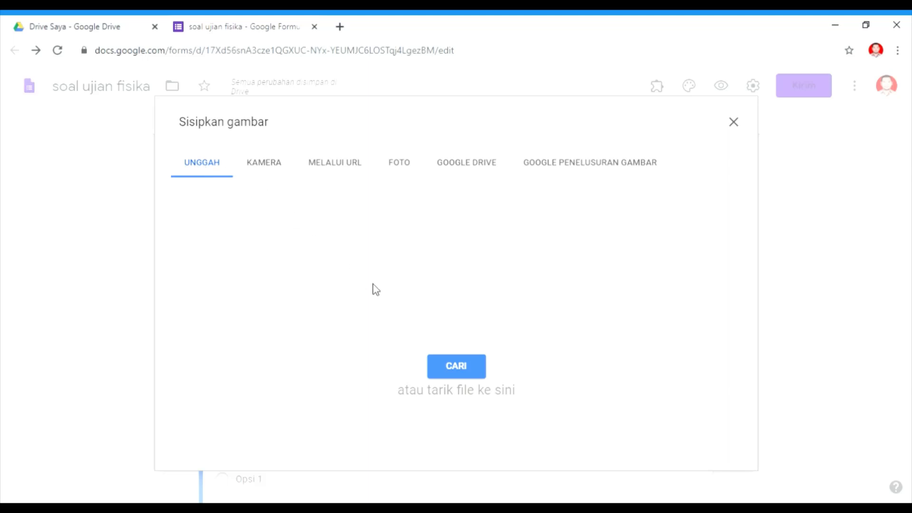
left_click(437, 367)
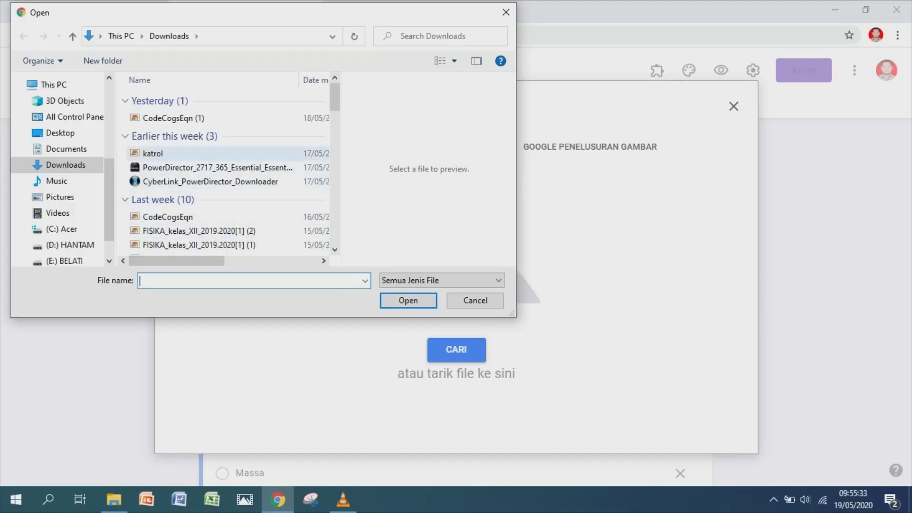
left_click(153, 154)
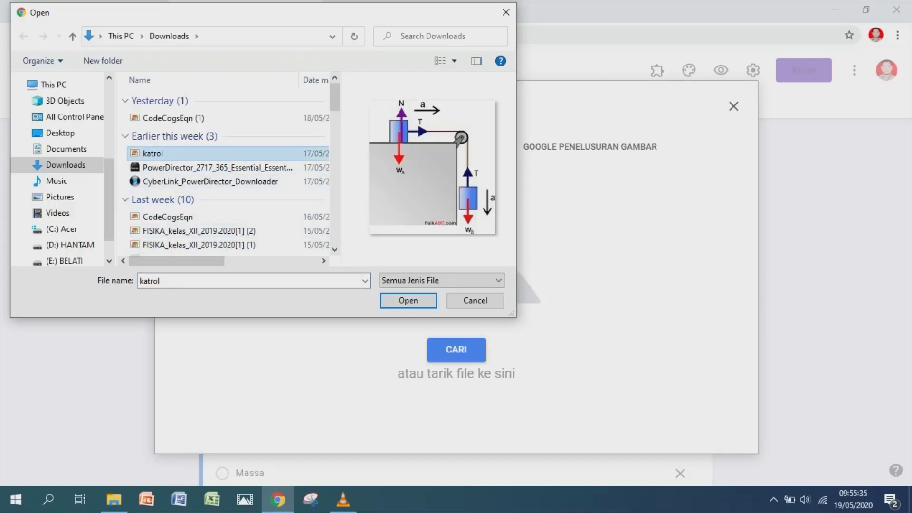
left_click(406, 299)
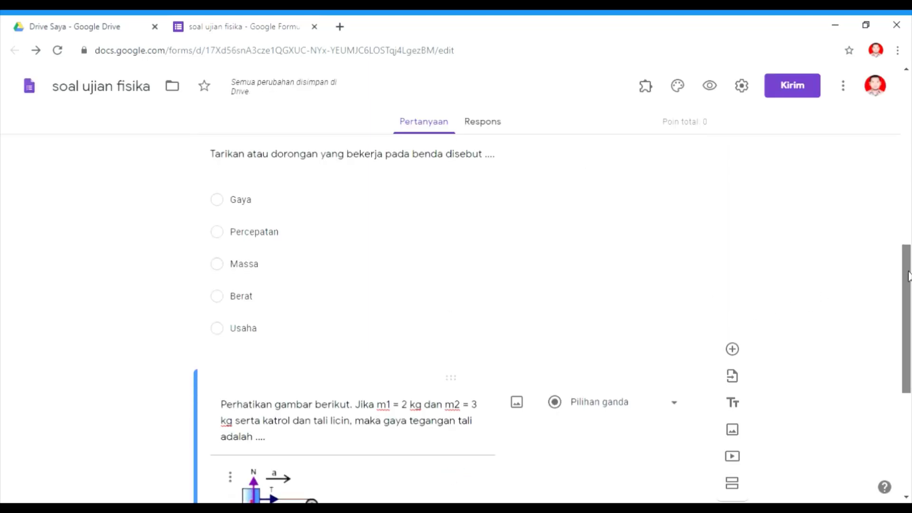
Center-align the pulley image in the question.
left_click_drag(905, 264, 907, 353)
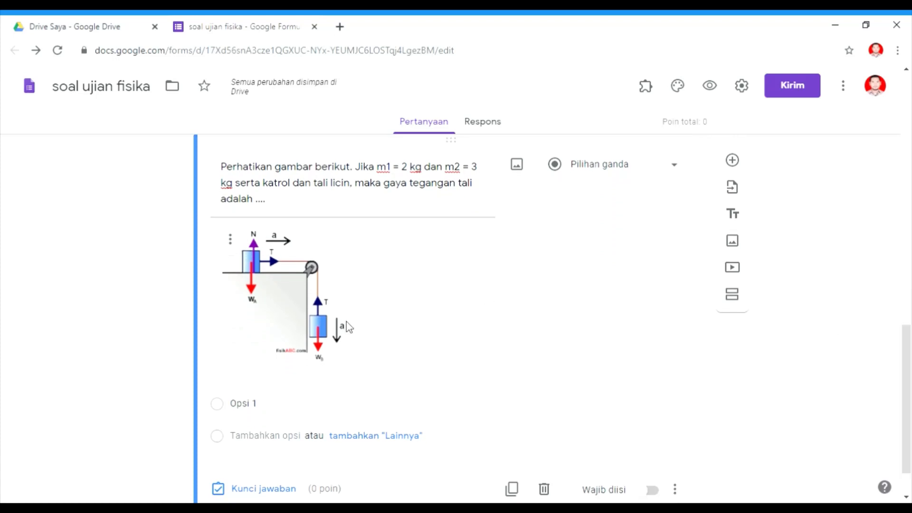
left_click(231, 241)
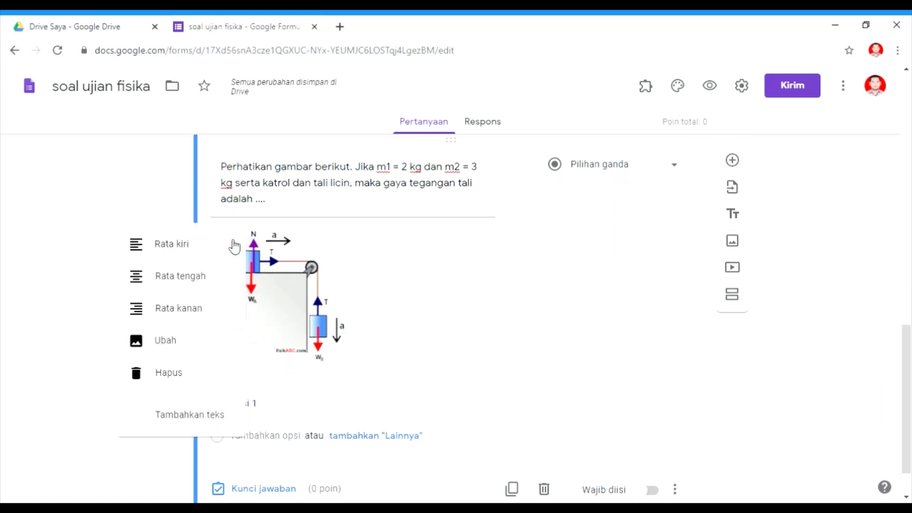
left_click(179, 277)
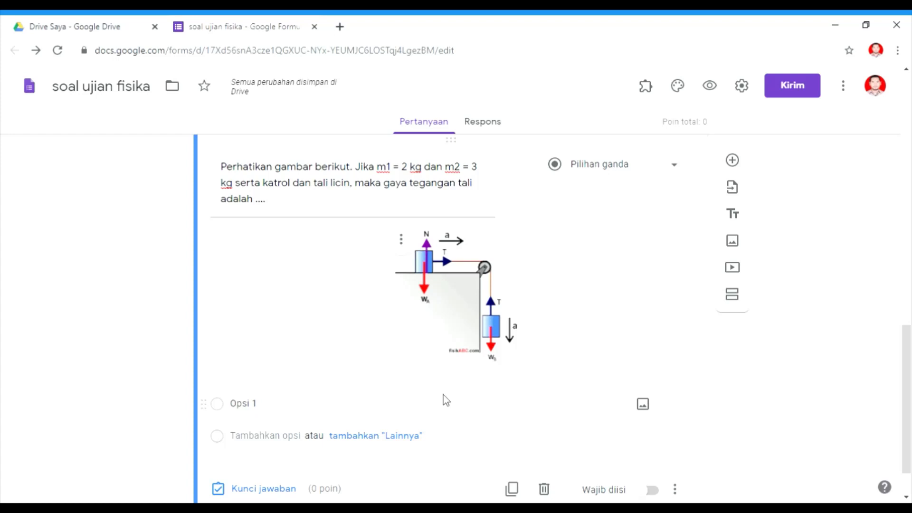
Paste the answer options 20 N, 24 N, 30 N, 35 N and 40 N copied from Word into the question.
left_click(287, 410)
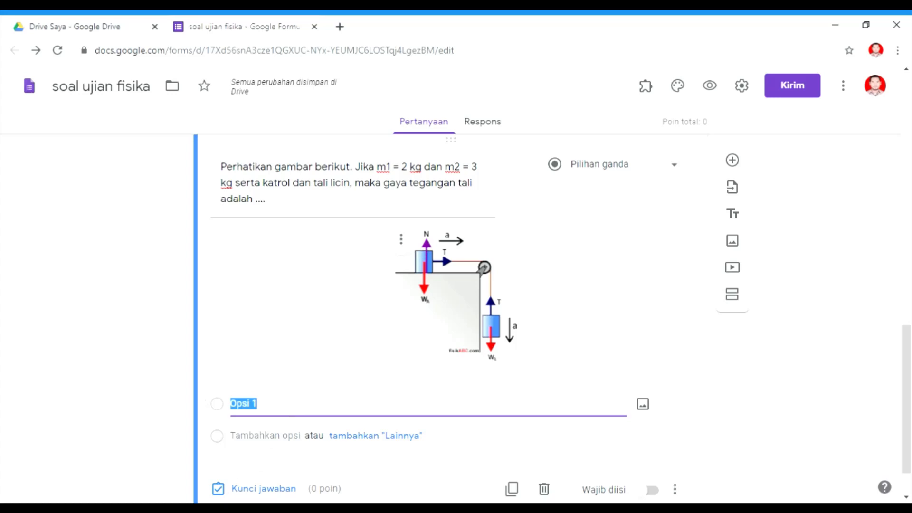
key("alt+Tab")
left_click_drag(206, 233, 254, 368)
key("ctrl+c")
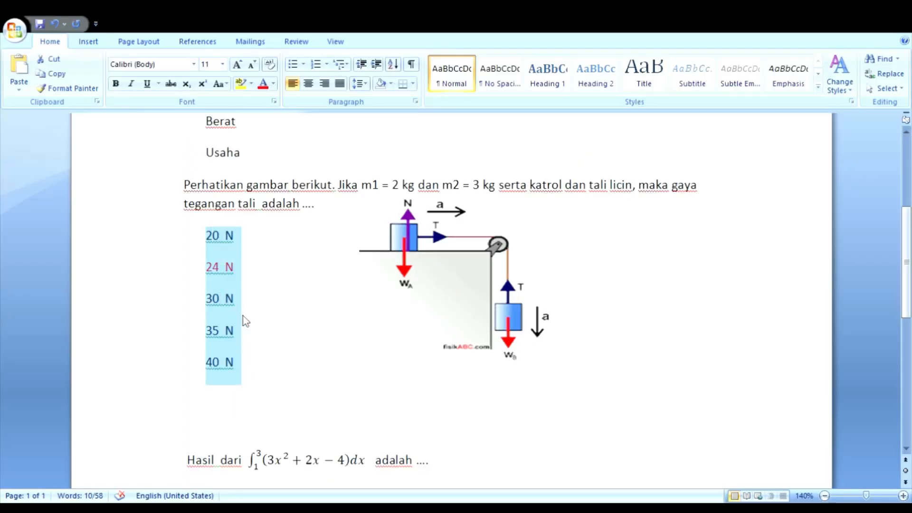
key("alt+Tab")
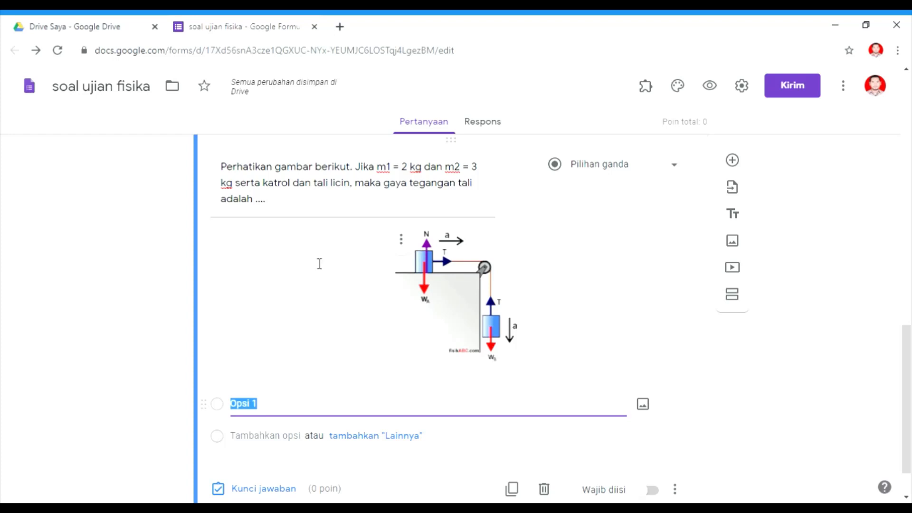
key("ctrl+v")
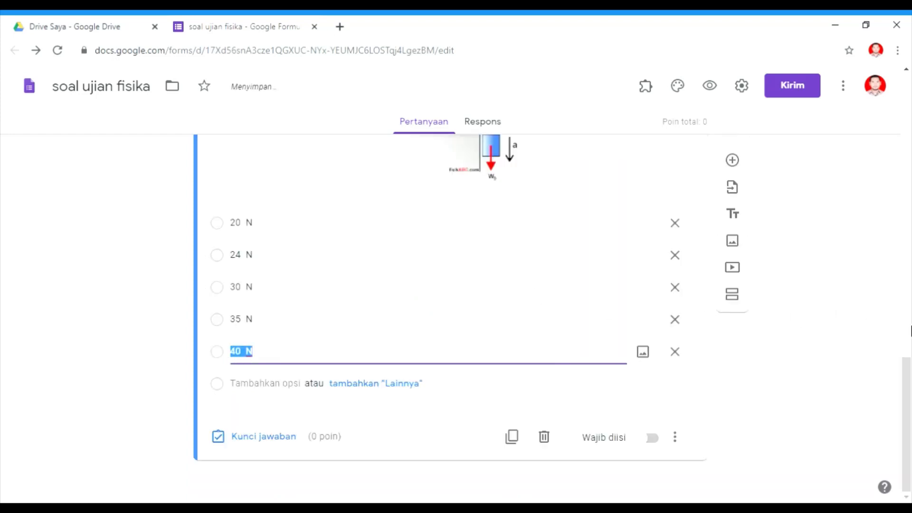
Add another question and paste the integral question text copied from the Word document.
left_click_drag(908, 387, 910, 367)
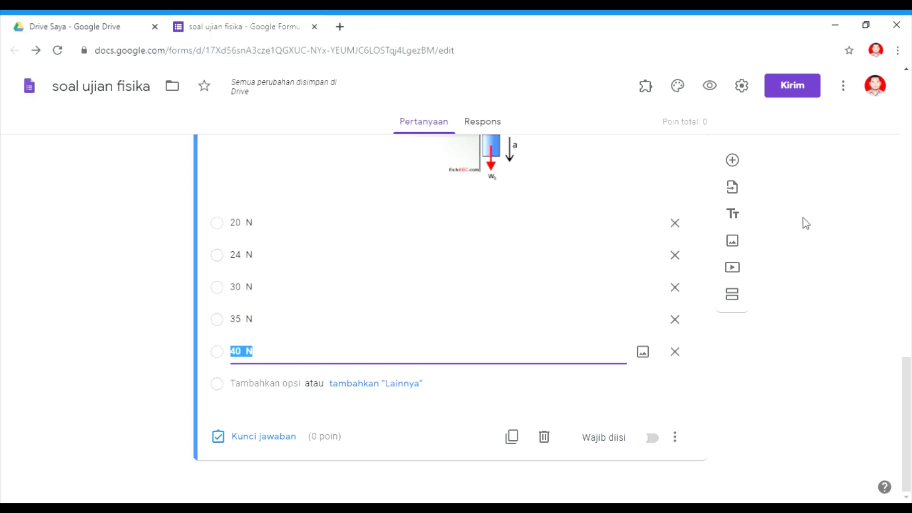
left_click(733, 161)
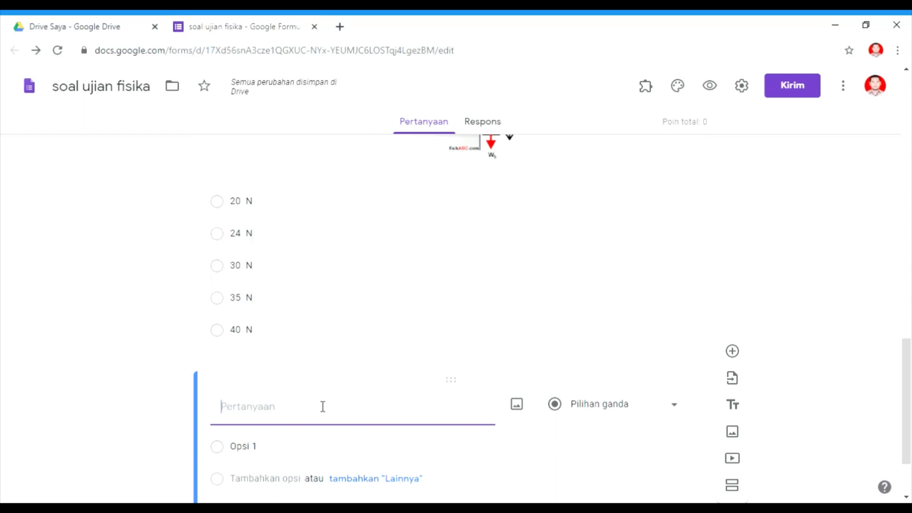
key("alt+Tab")
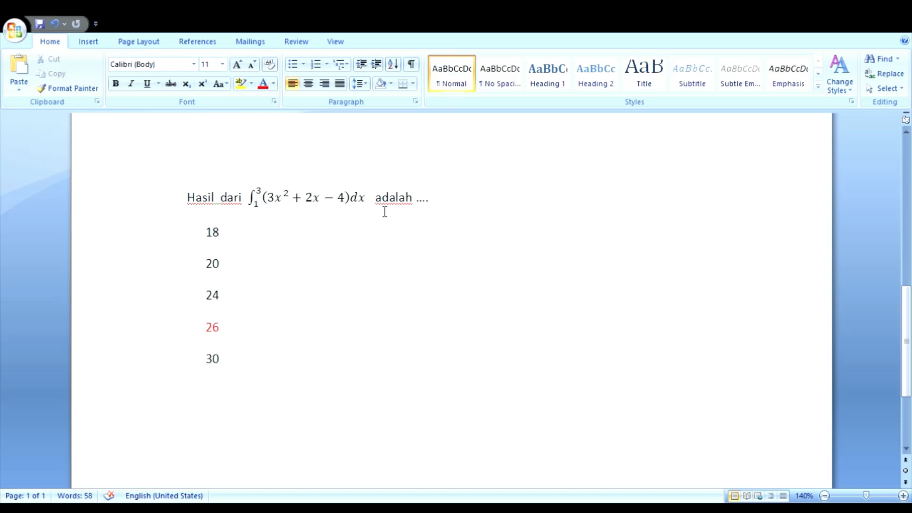
left_click_drag(191, 201, 429, 206)
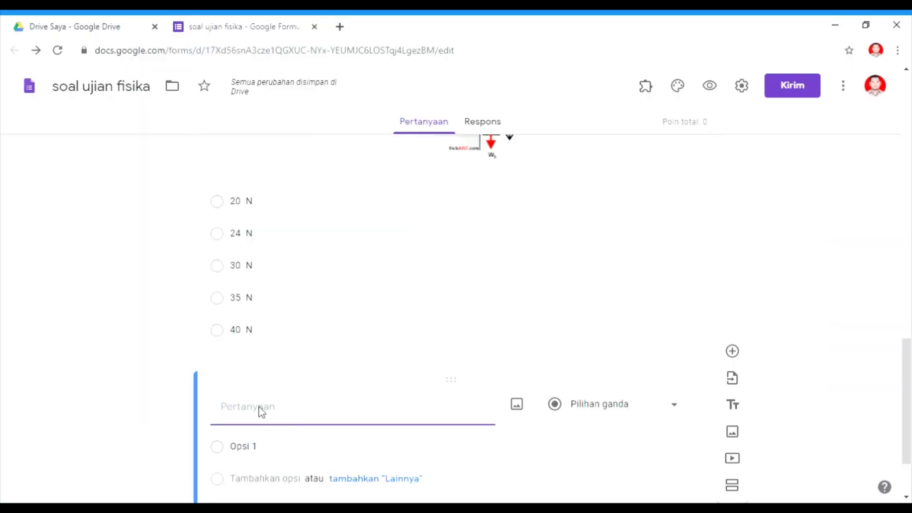
type("Hasil dari ∫_1^3▒(〖3x〗^2+2x-4)dx adalah ....")
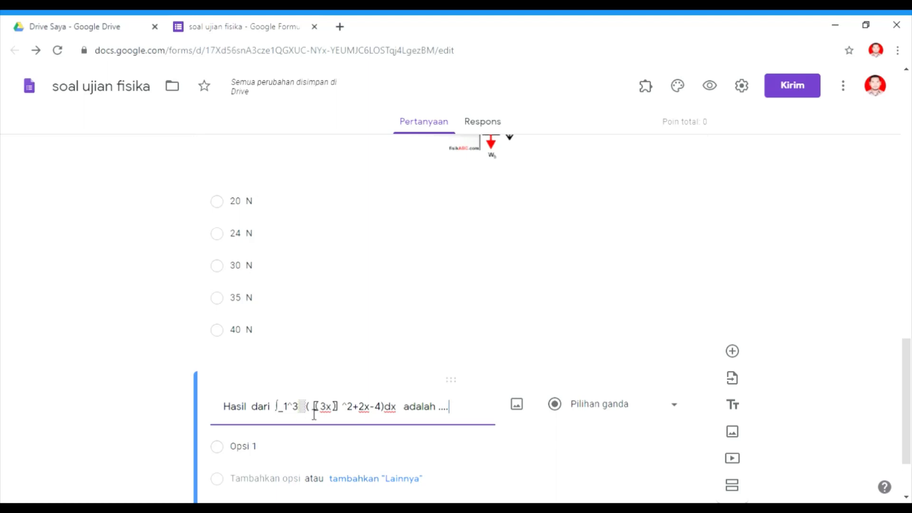
Replace the garbled integral formula in the question text with the words "integral berikut".
left_click(408, 413)
key("BackSpace")
key("BackSpace")
key("BackSpace")
key("BackSpace")
key("BackSpace")
key("BackSpace")
key("BackSpace")
key("BackSpace")
key("BackSpace")
key("BackSpace")
key("BackSpace")
key("BackSpace")
key("BackSpace")
key("BackSpace")
key("BackSpace")
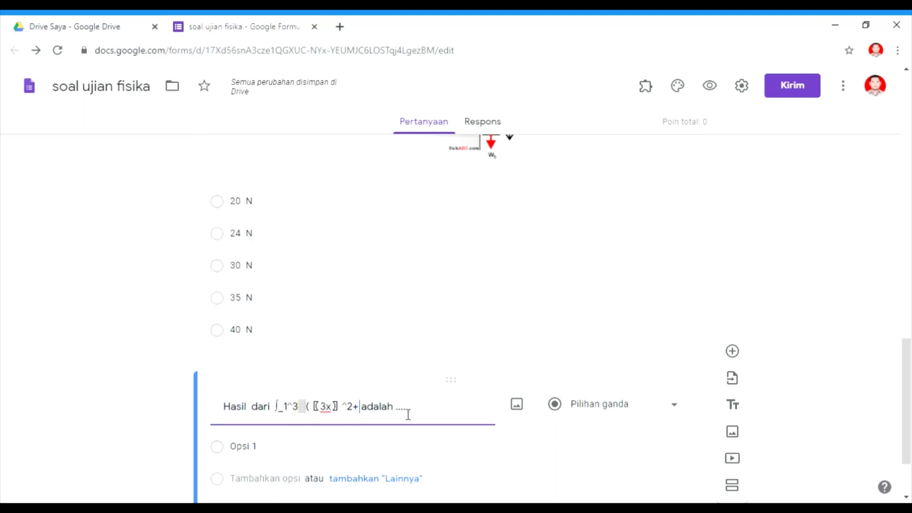
key("BackSpace")
key("BackSpace")
key("BackSpace")
key("BackSpace")
key("BackSpace")
key("BackSpace")
key("BackSpace")
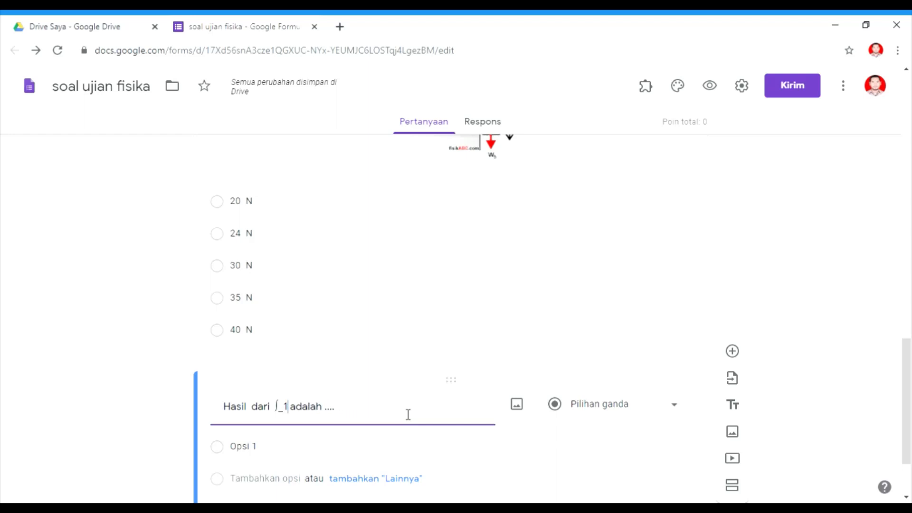
key("BackSpace")
type("in")
type("tegral")
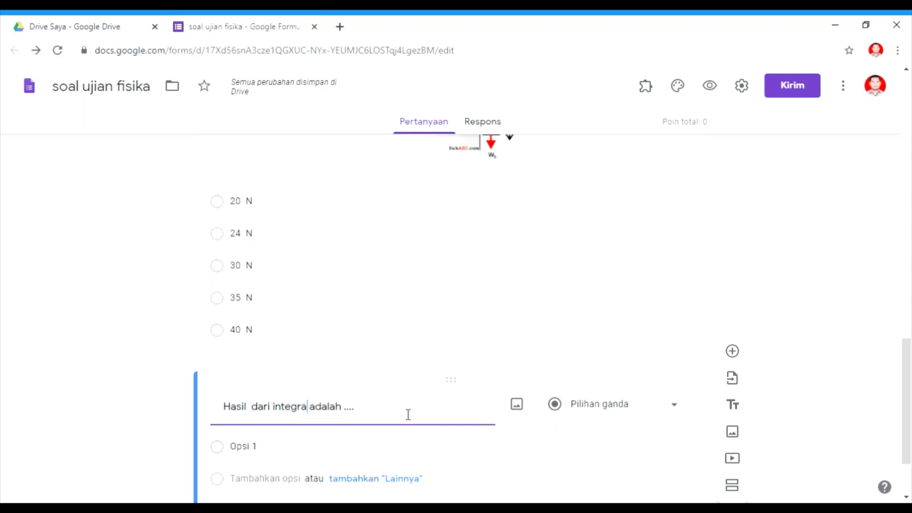
type(" ber")
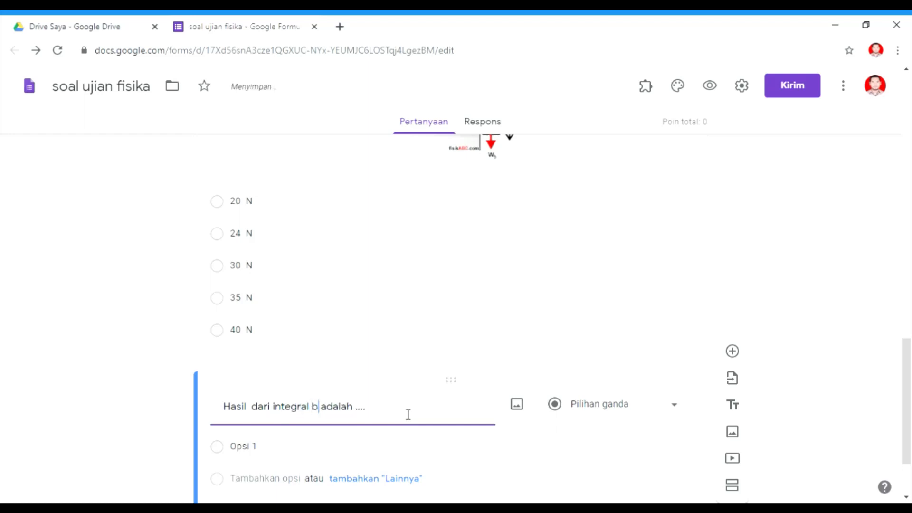
type("ikut")
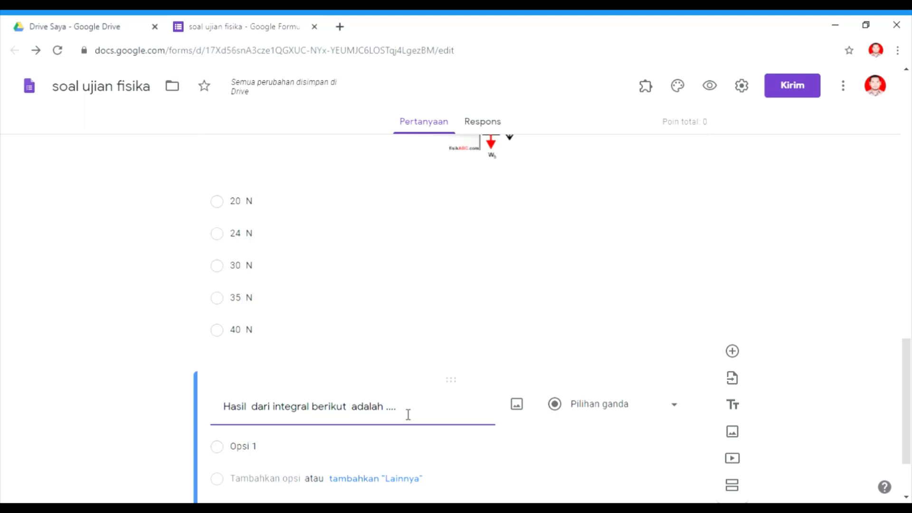
Open the CodeCogs online LaTeX Equation Editor in a new browser tab via a search for codecogs.
left_click(340, 27)
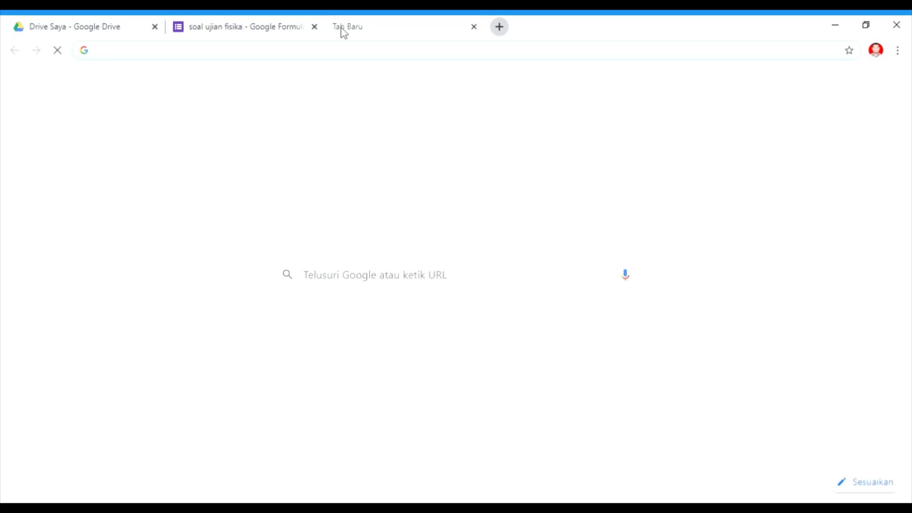
left_click(270, 58)
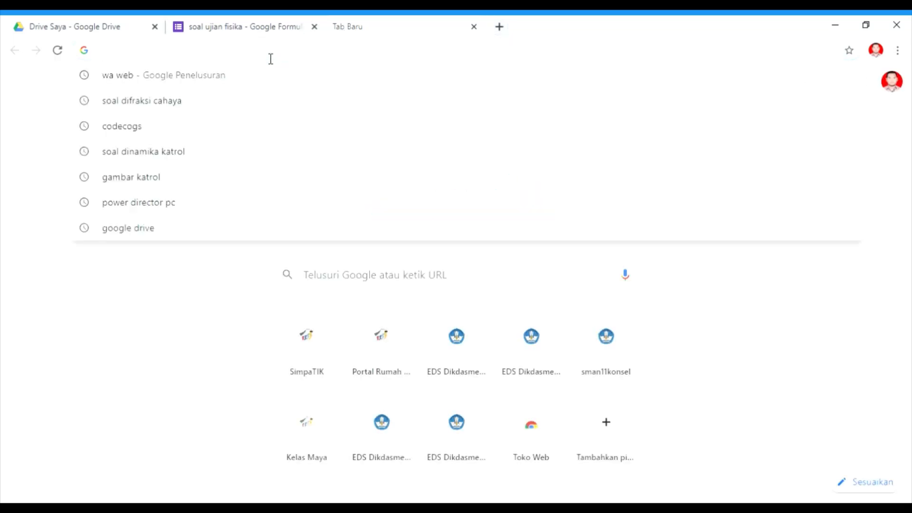
type("cog")
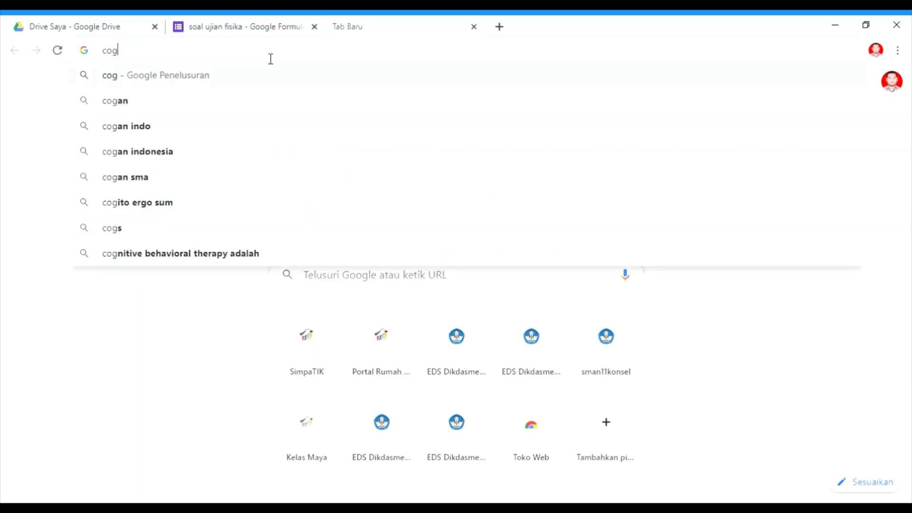
key("BackSpace")
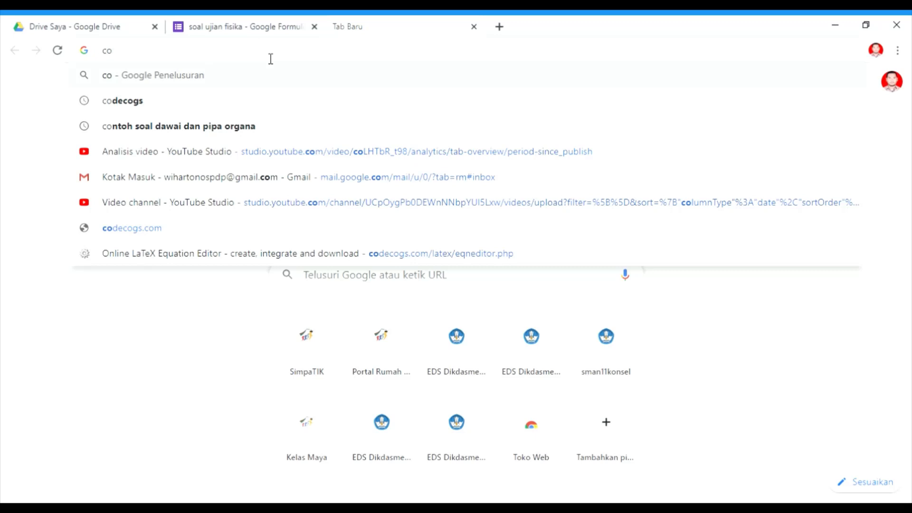
type("decogs")
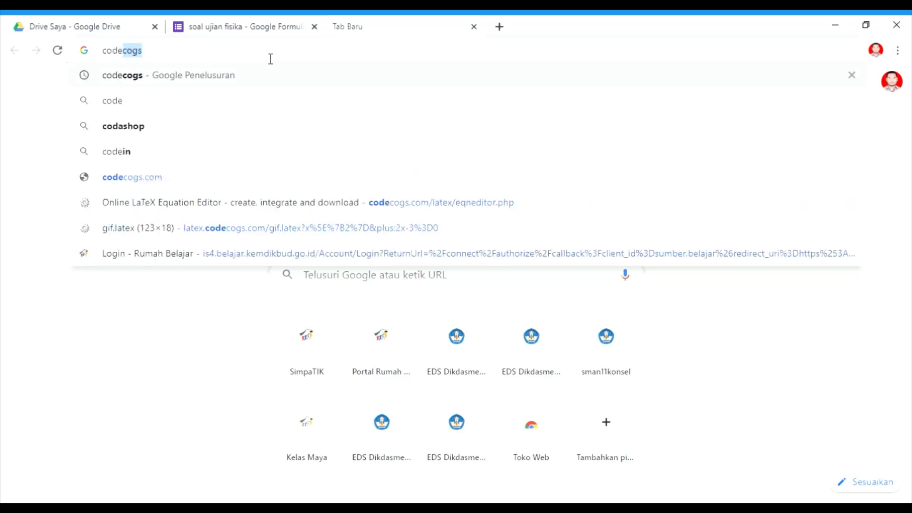
left_click(141, 79)
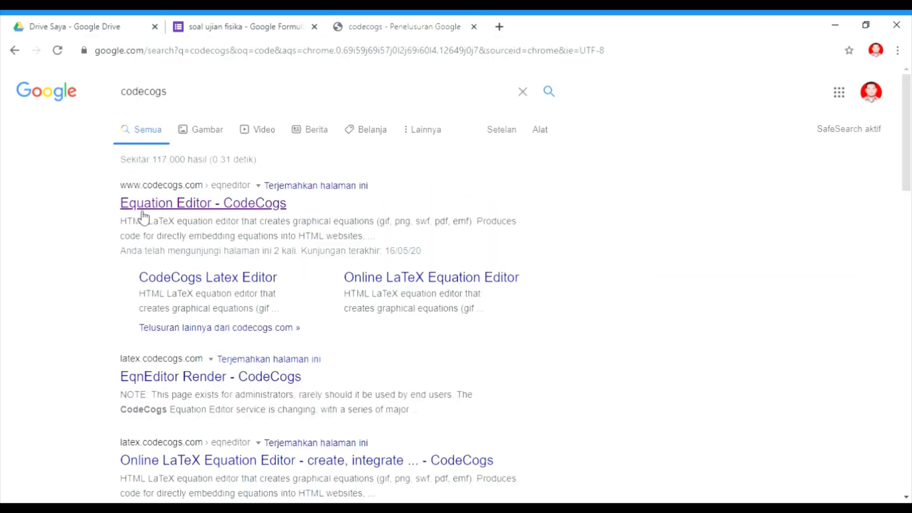
left_click(229, 209)
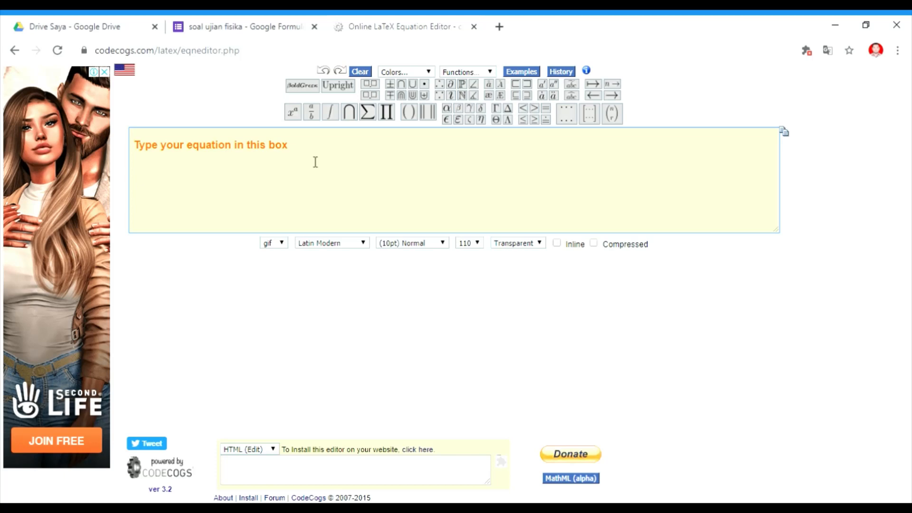
Insert a definite integral with lower limit 1 and upper limit 3, followed by a pair of brackets, in the LaTeX editor.
mouse_move(331, 118)
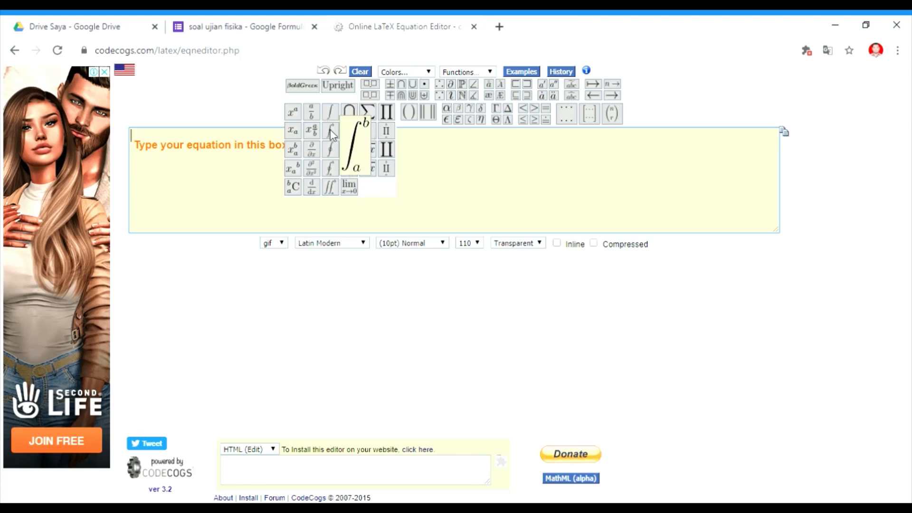
left_click(332, 135)
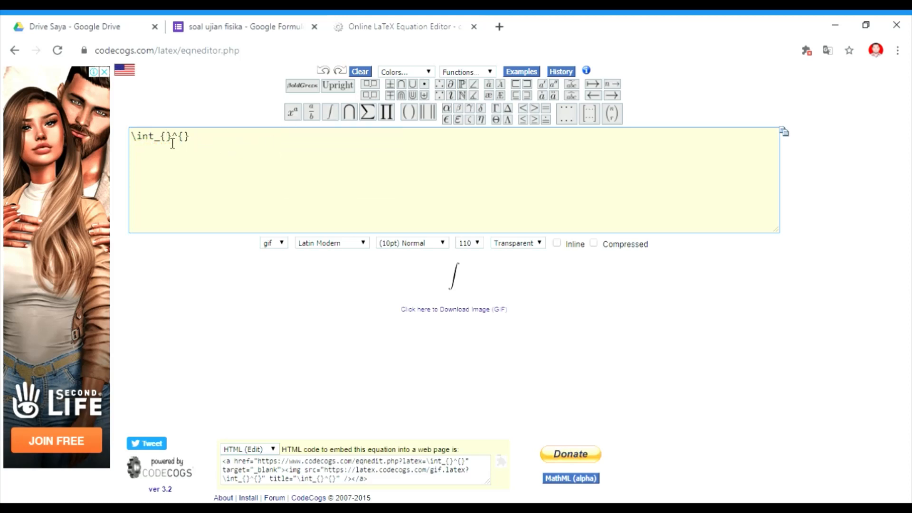
type("1}^{")
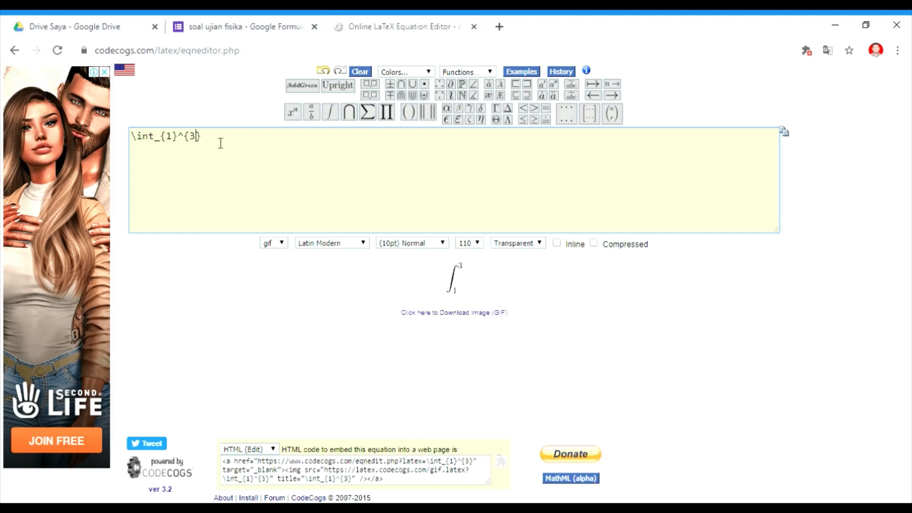
type("3")
mouse_move(413, 123)
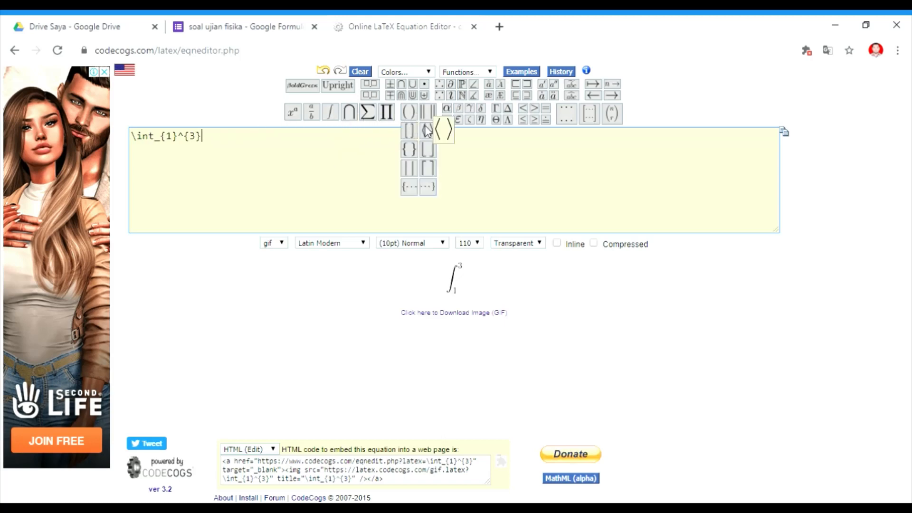
left_click(407, 114)
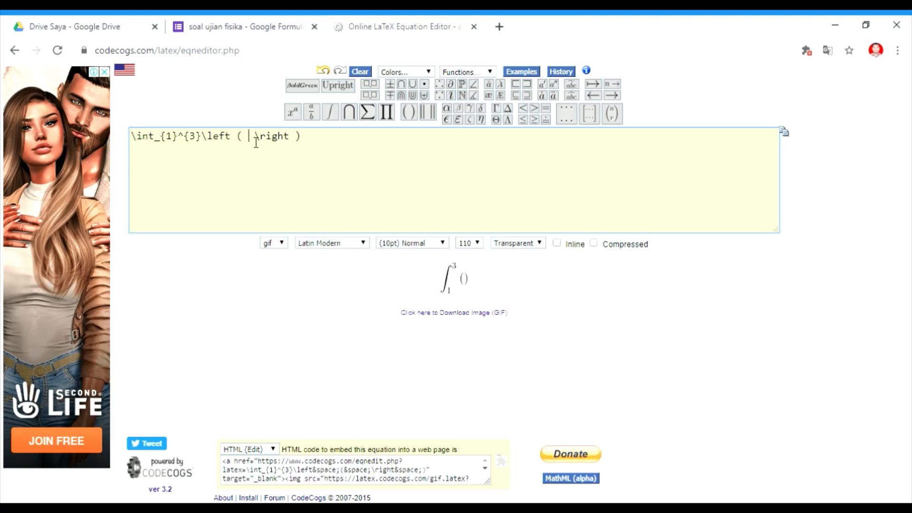
Enter 3x squared inside the brackets using a superscript template.
mouse_move(294, 118)
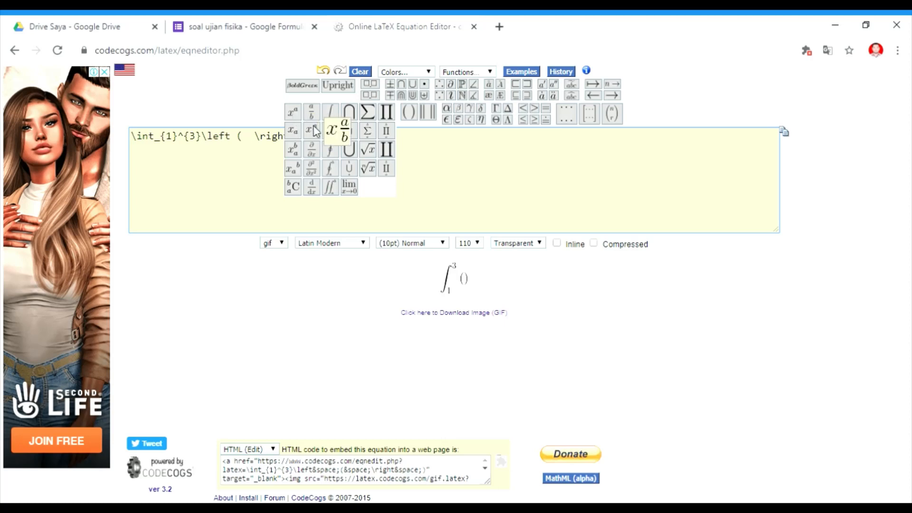
left_click(293, 116)
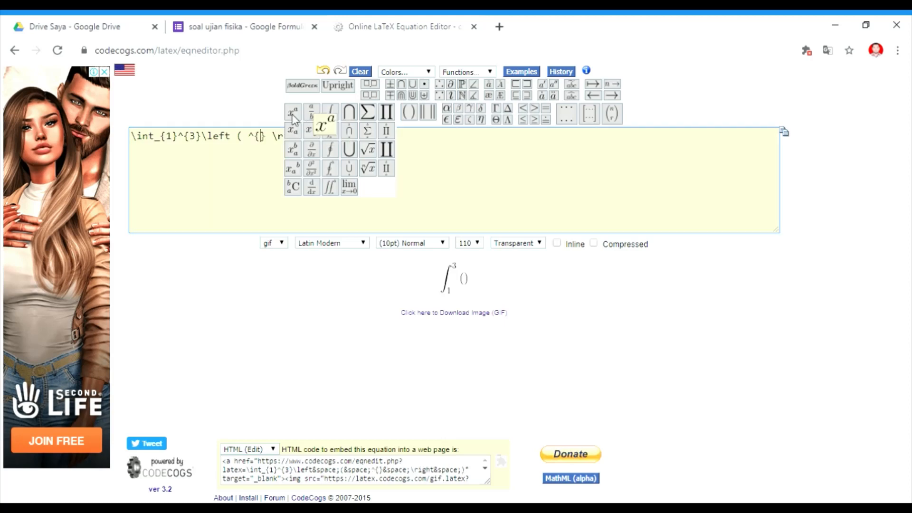
type("3")
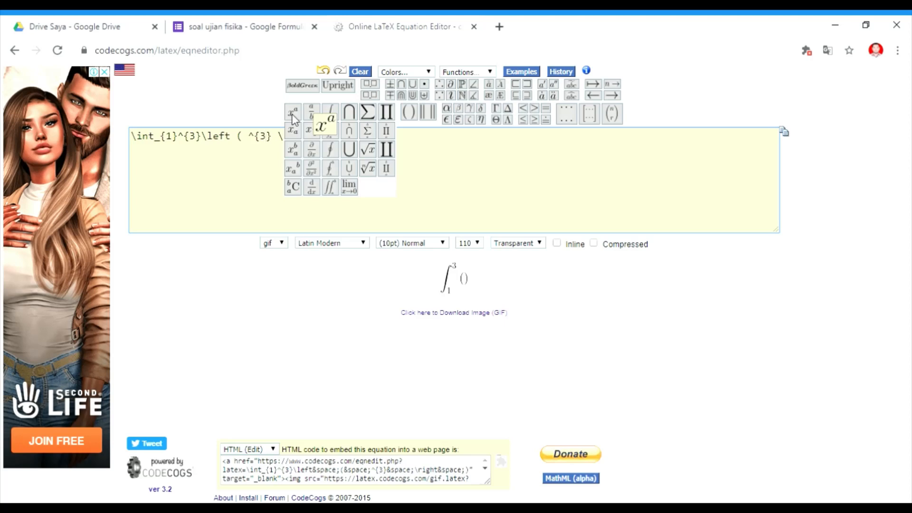
type("x")
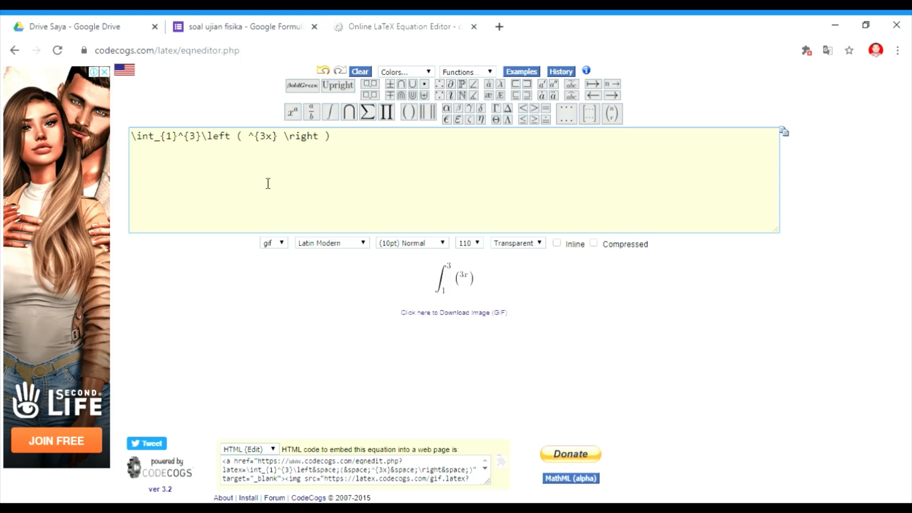
key("BackSpace")
key("BackSpace")
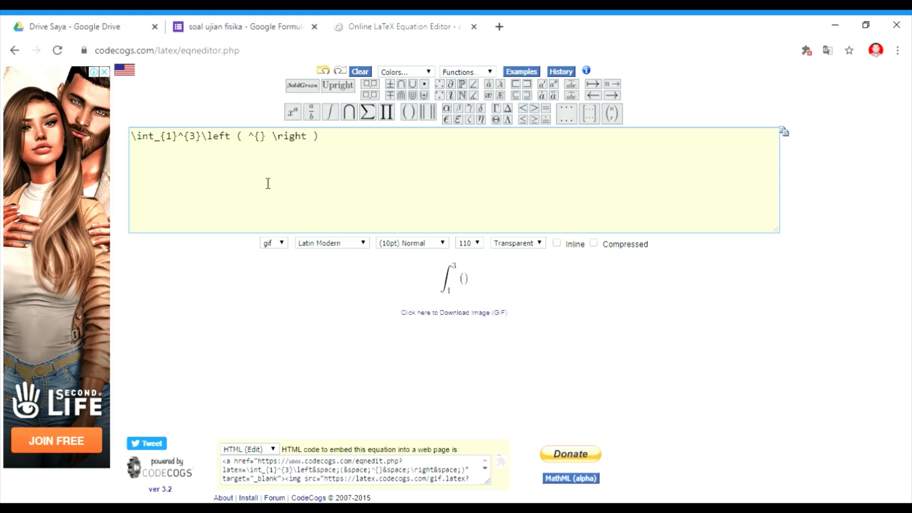
type("2")
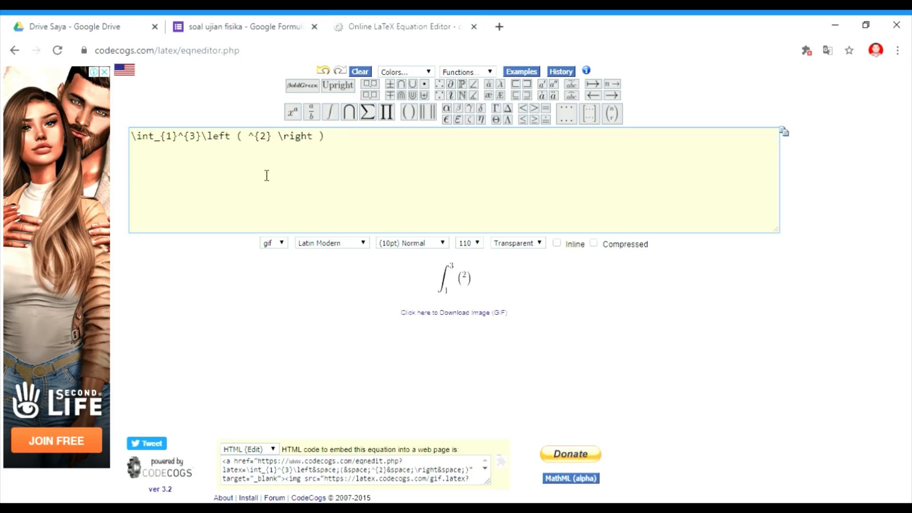
left_click(248, 144)
type("3x")
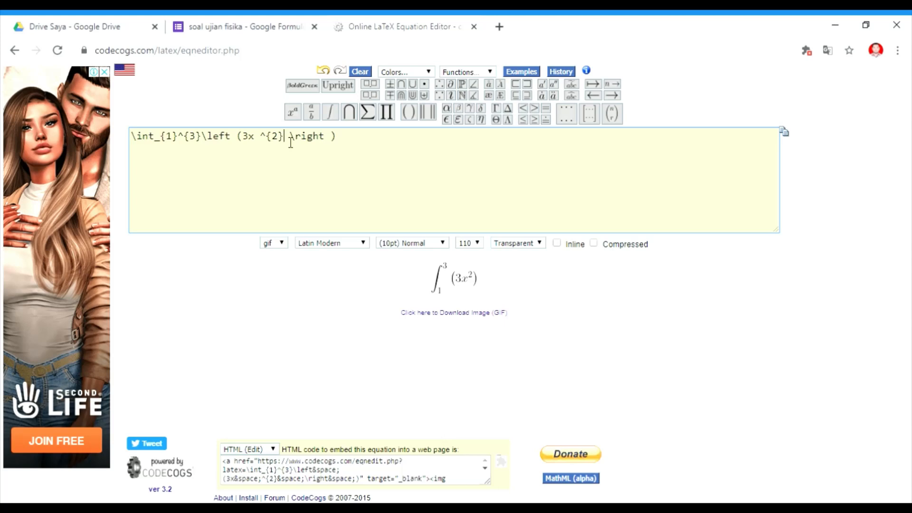
Complete the integrand as 3x^2+2x-4 and append dx after the closing bracket.
type("+")
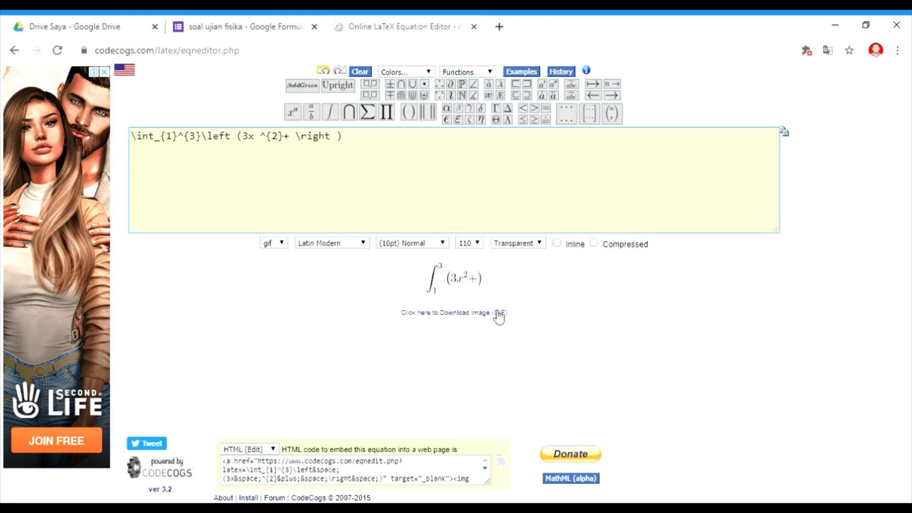
type("2x")
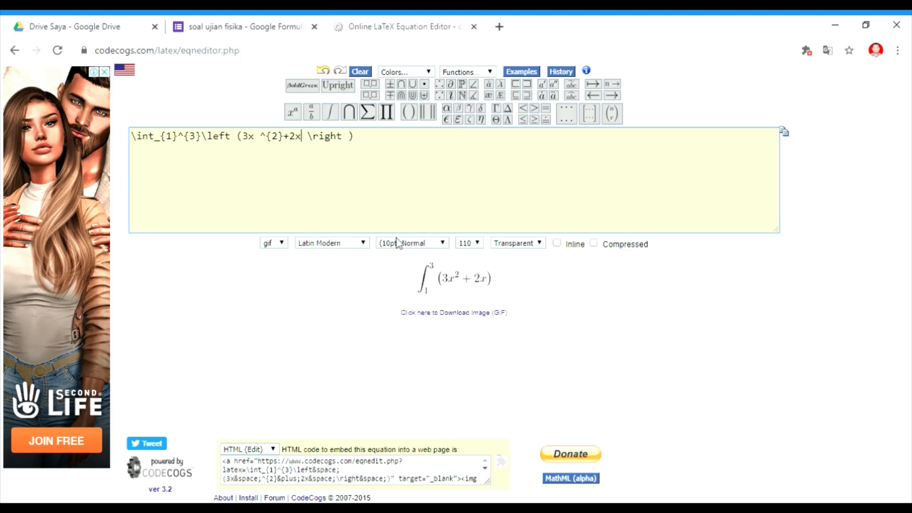
type("-")
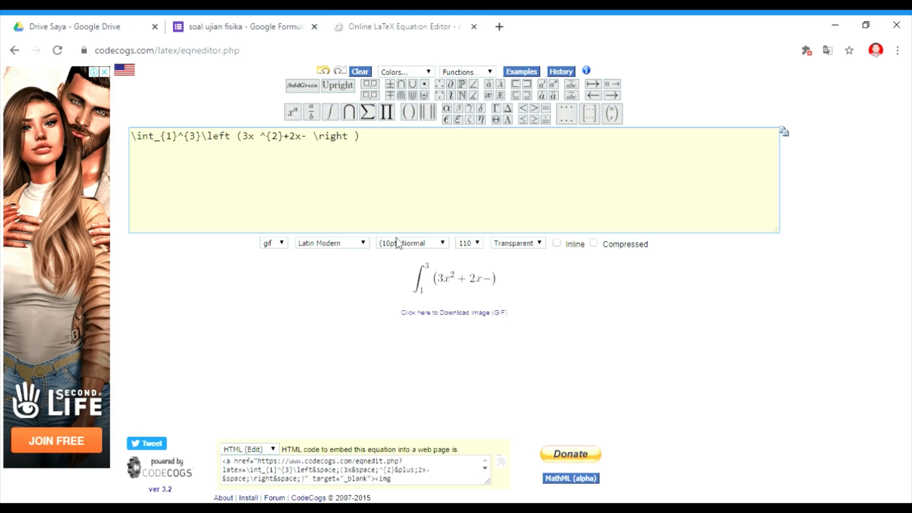
type("4")
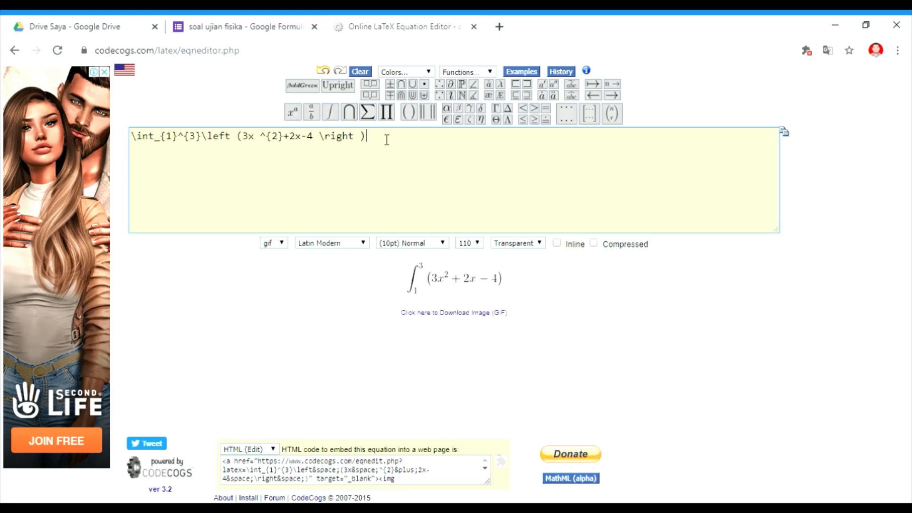
type("dx")
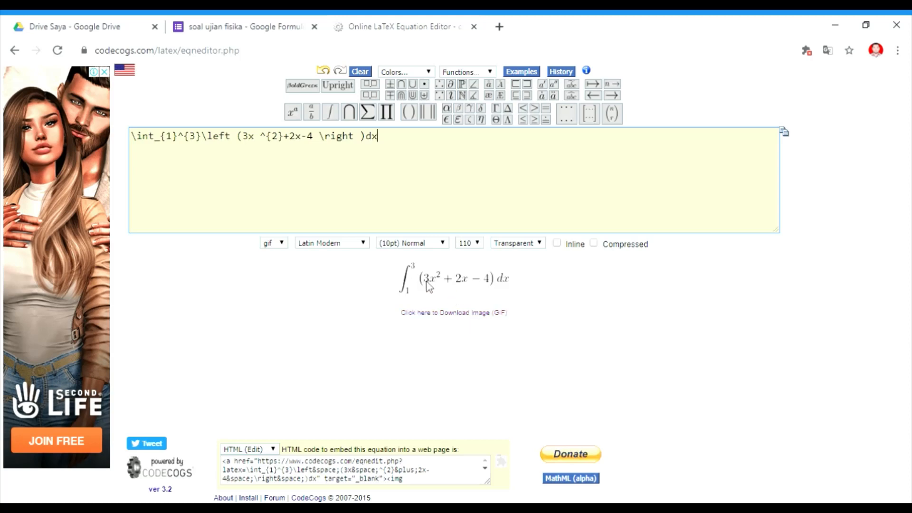
Download the equation as a GIF and insert that CodeCogsEqn (1) image into the integral question.
left_click(437, 316)
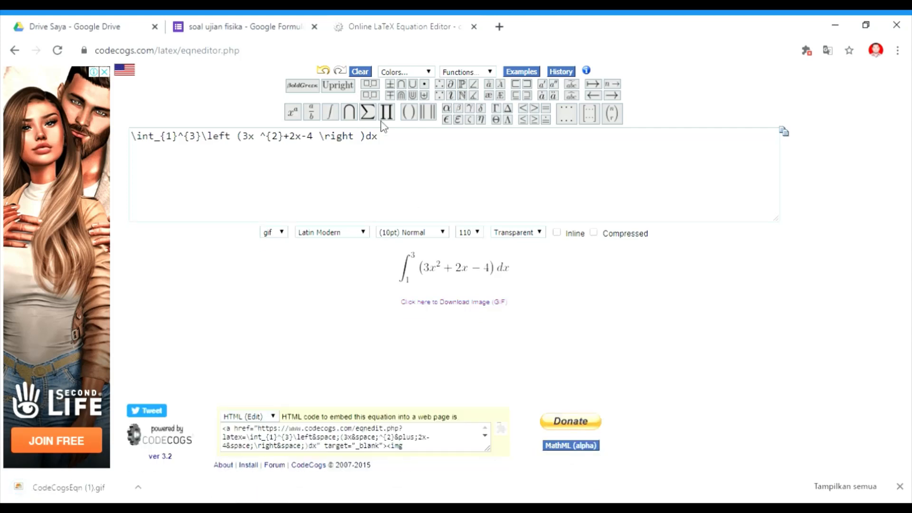
left_click(268, 27)
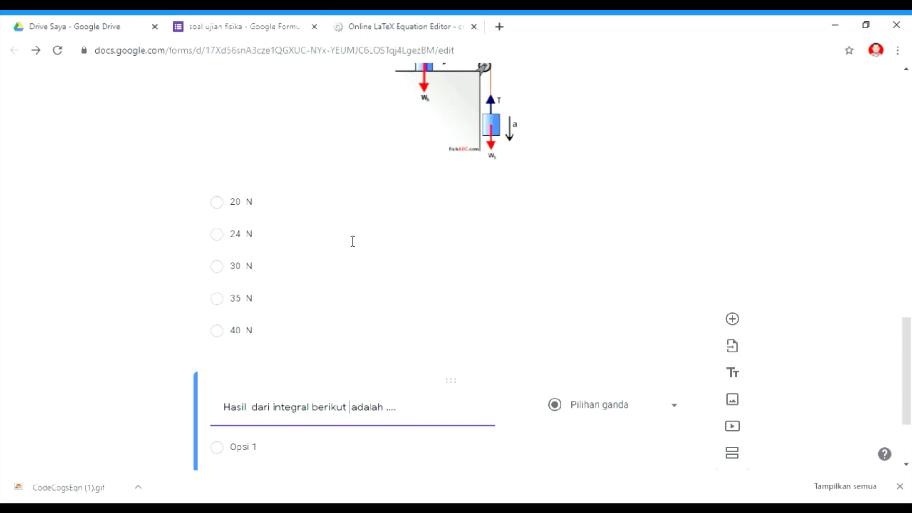
mouse_move(449, 432)
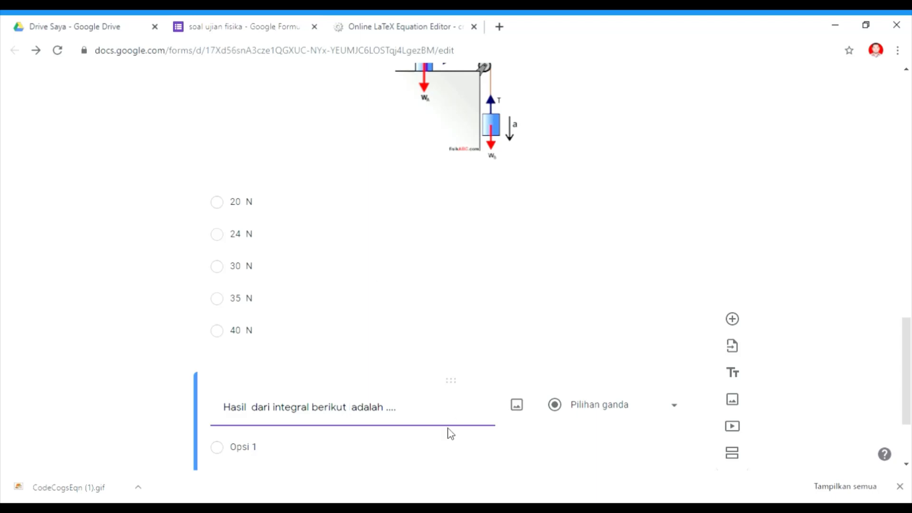
left_click(517, 406)
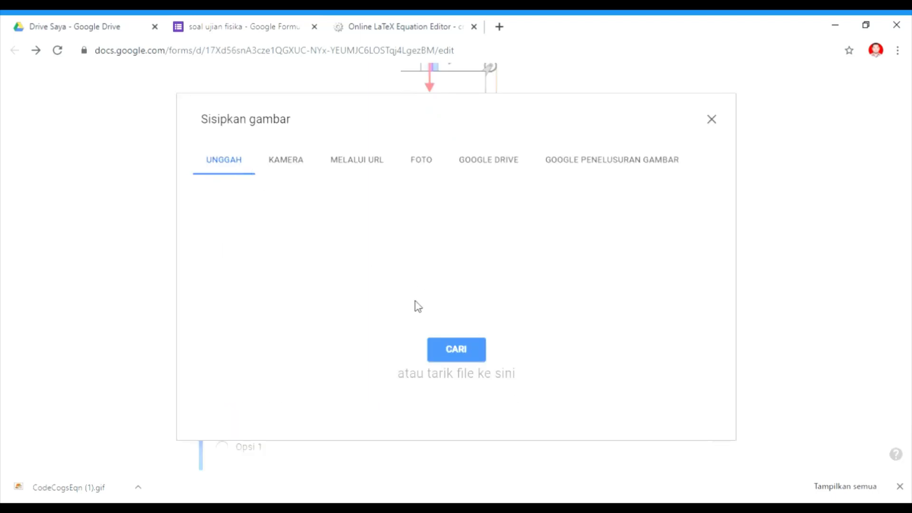
left_click(450, 355)
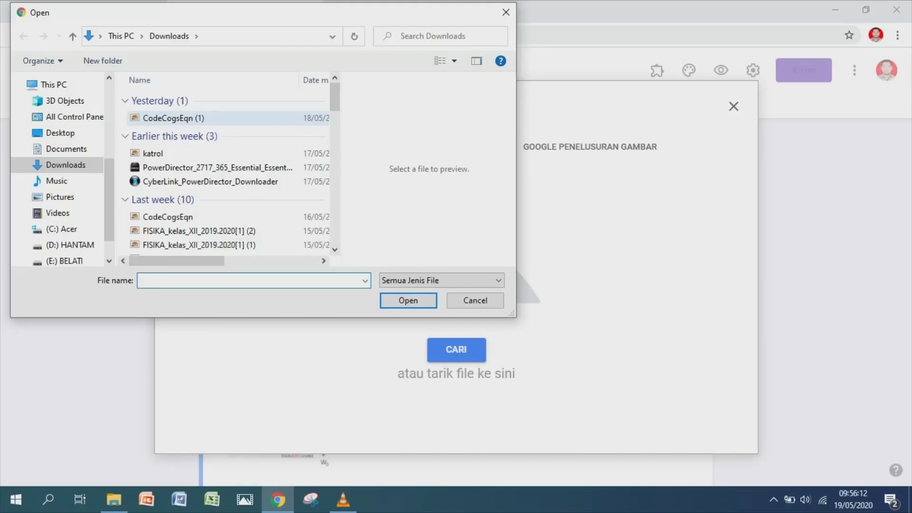
left_click(173, 118)
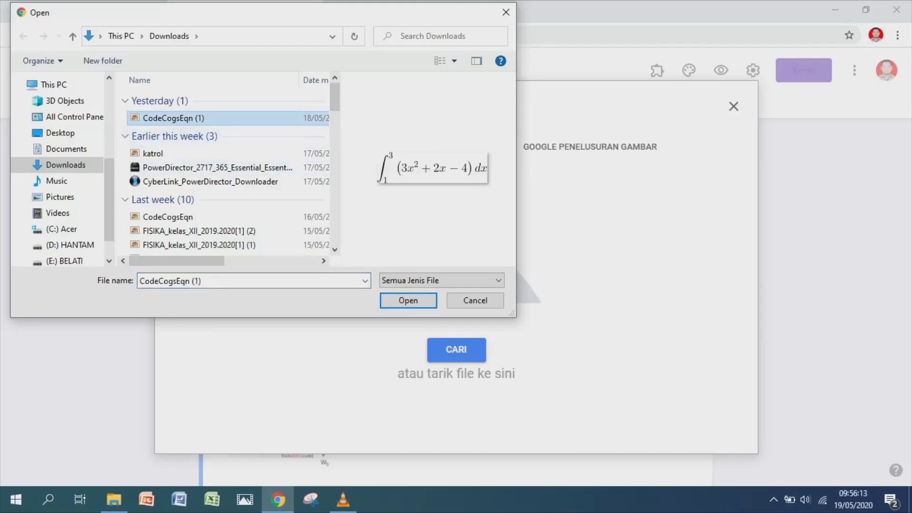
left_click(408, 301)
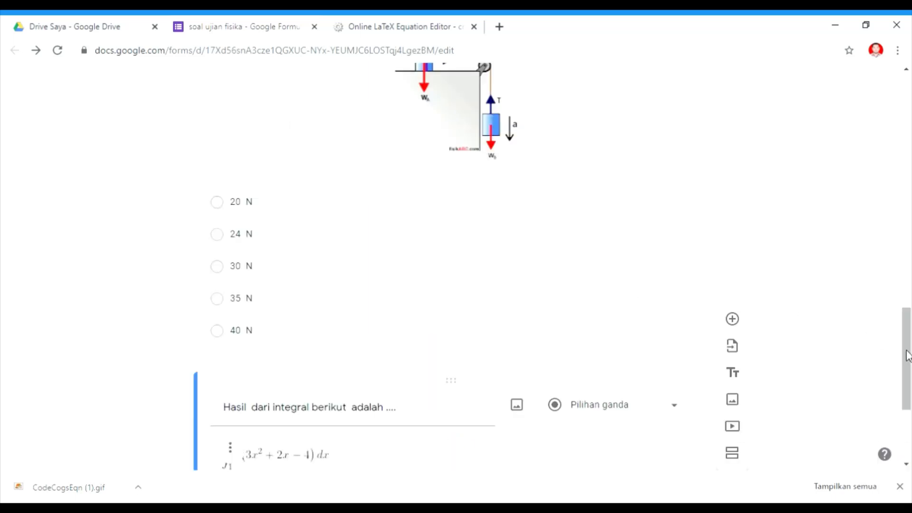
Center-align the equation image within the question.
left_click_drag(907, 356, 910, 433)
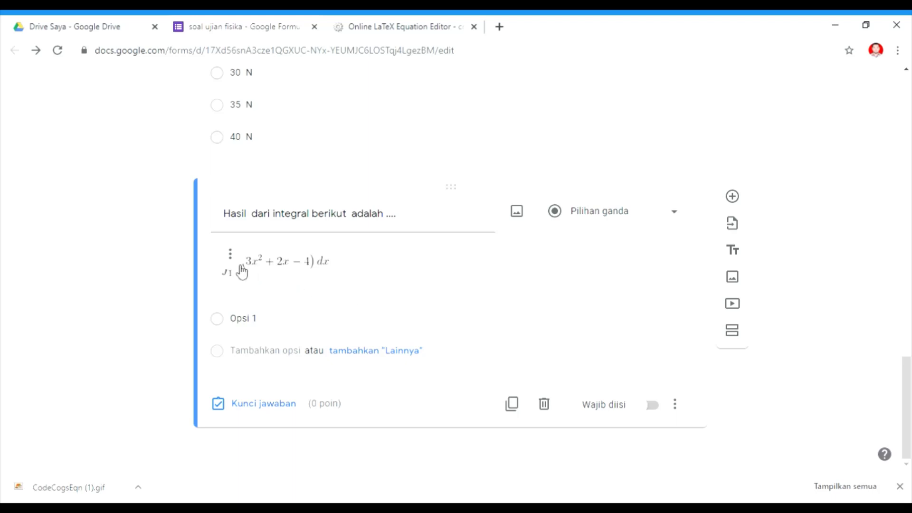
left_click(231, 255)
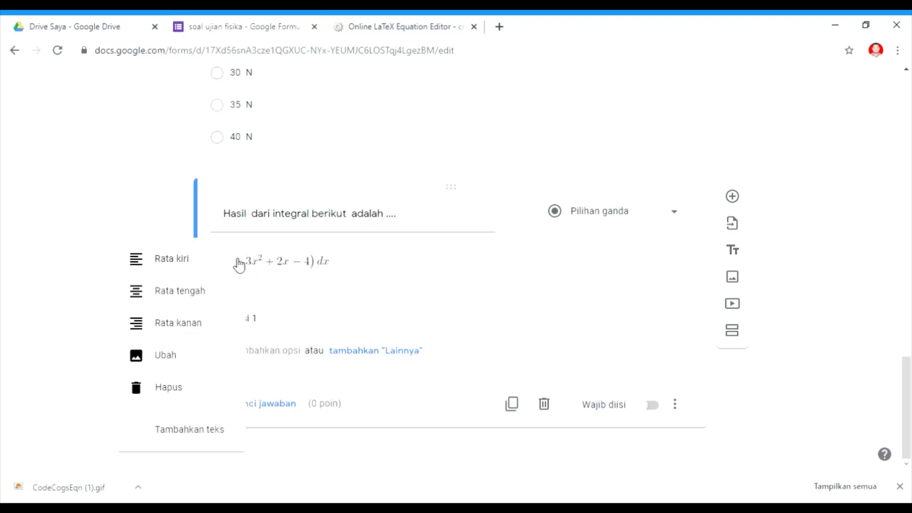
left_click(181, 294)
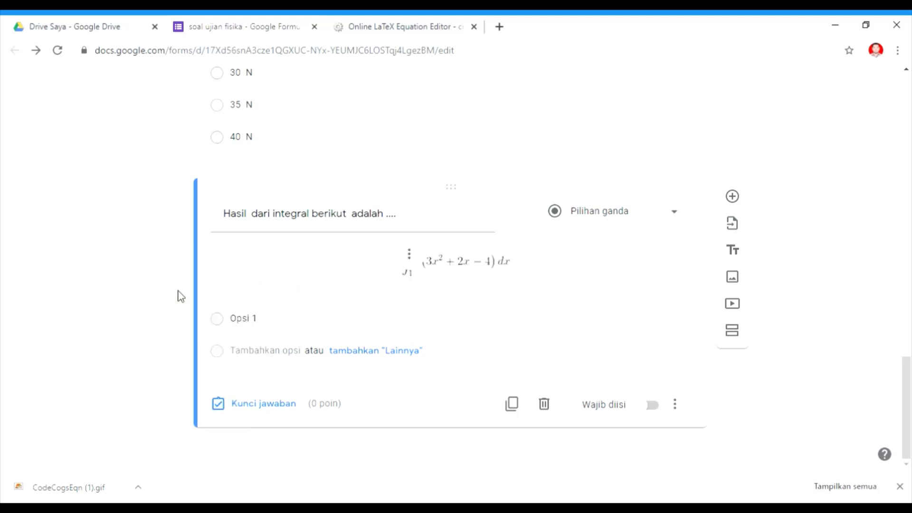
Paste the answer options 18, 20, 24, 26 and 30 copied from the Word document into the integral question.
left_click(304, 326)
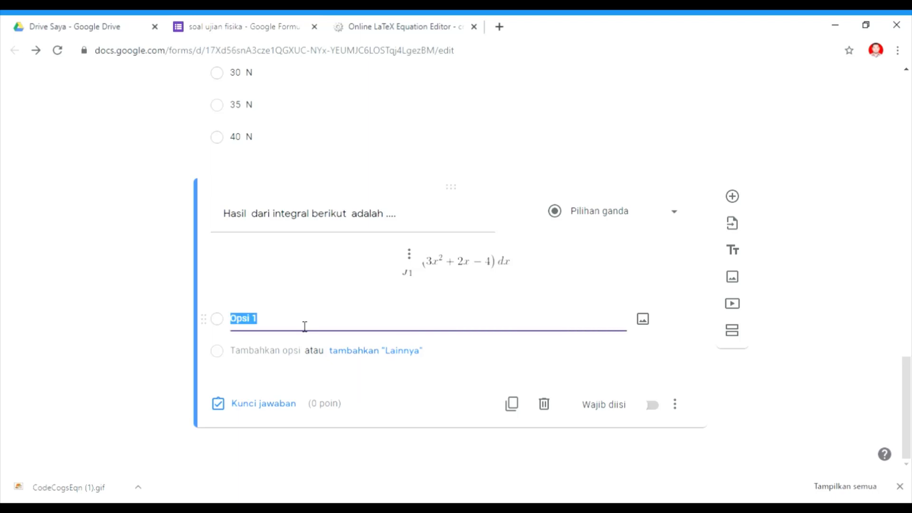
key("alt+Tab")
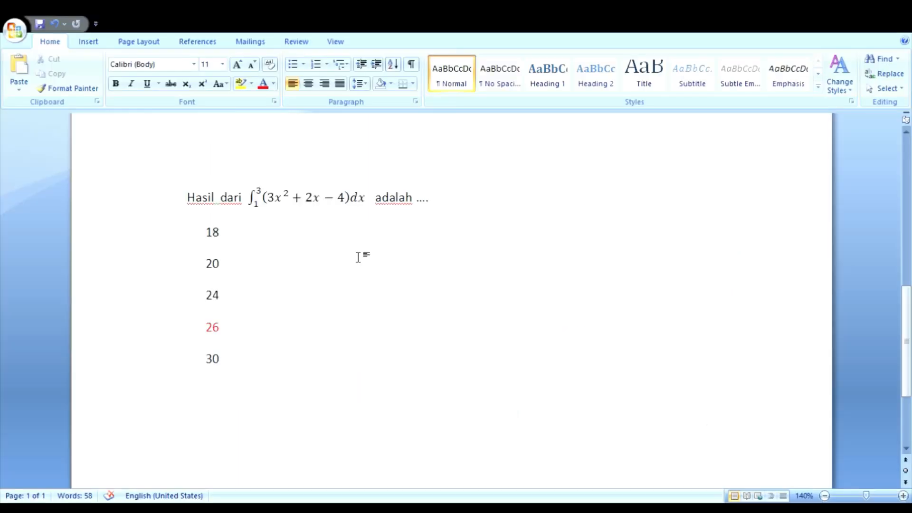
left_click(291, 240)
left_click_drag(206, 232, 228, 379)
key("ctrl+c")
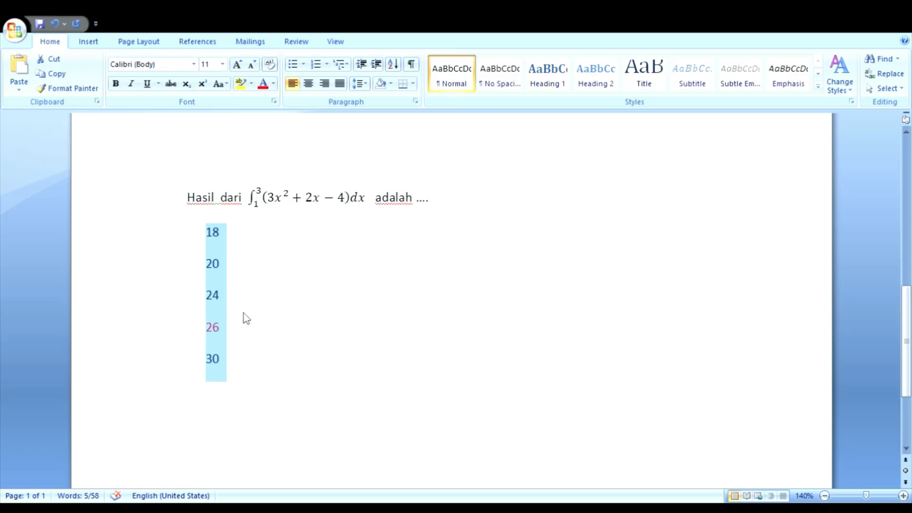
key("alt+Tab")
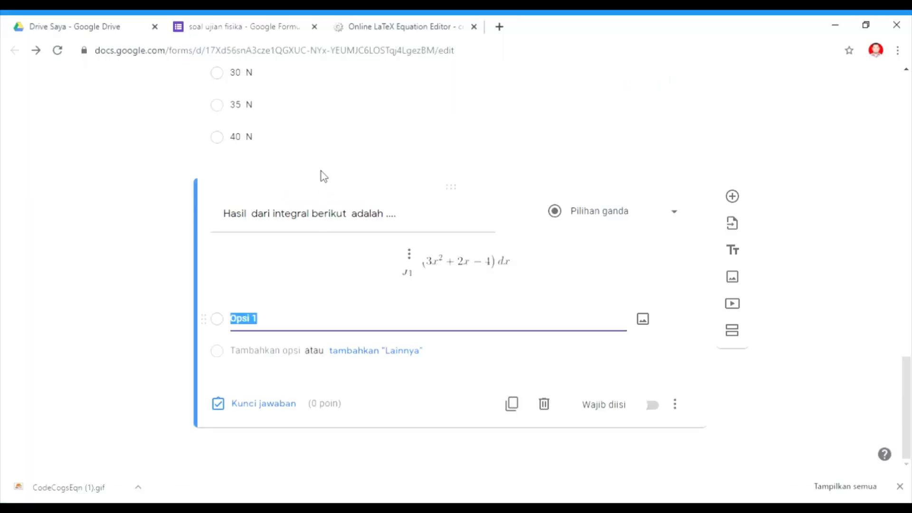
key("ctrl+v")
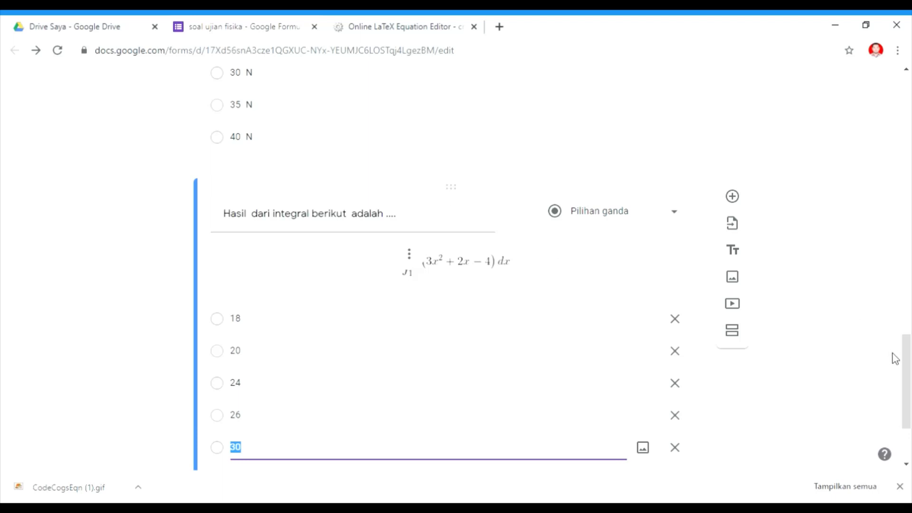
Preview the form and open the Kelas dropdown to check its class choices.
left_click_drag(907, 352, 910, 88)
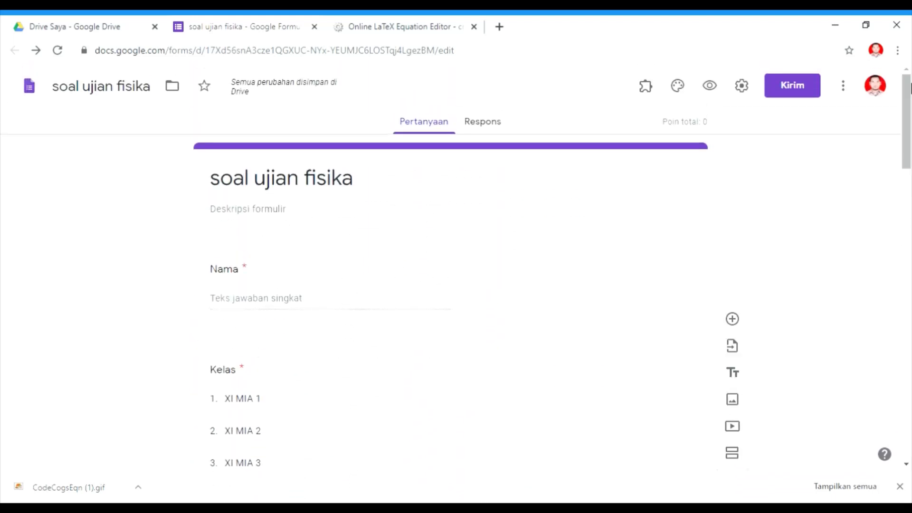
left_click(712, 88)
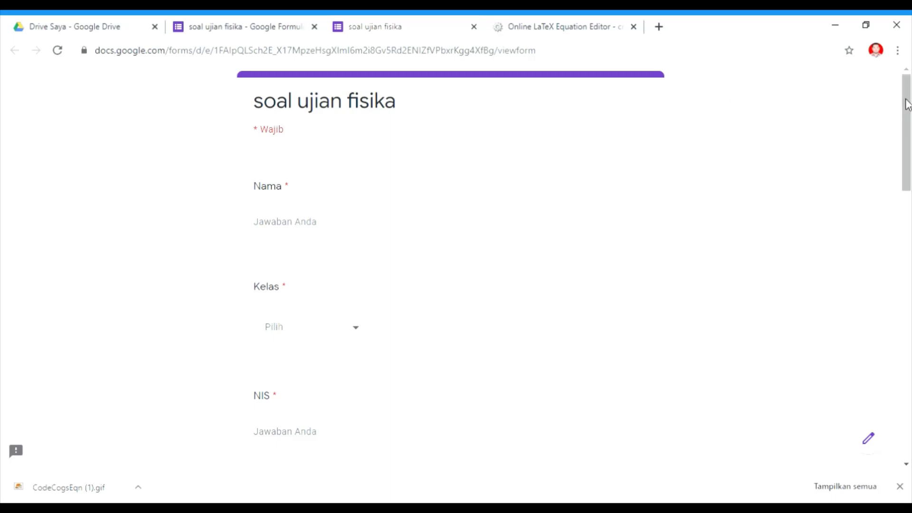
left_click_drag(906, 99, 906, 100)
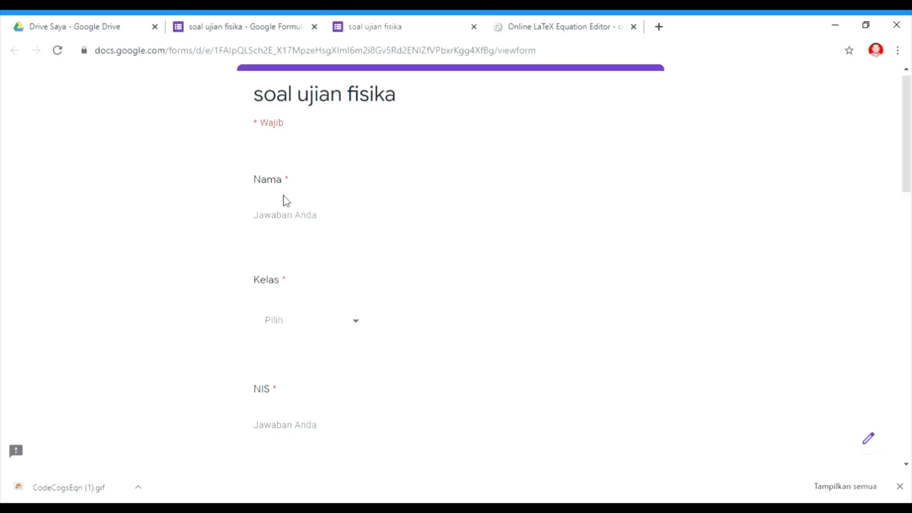
left_click(363, 330)
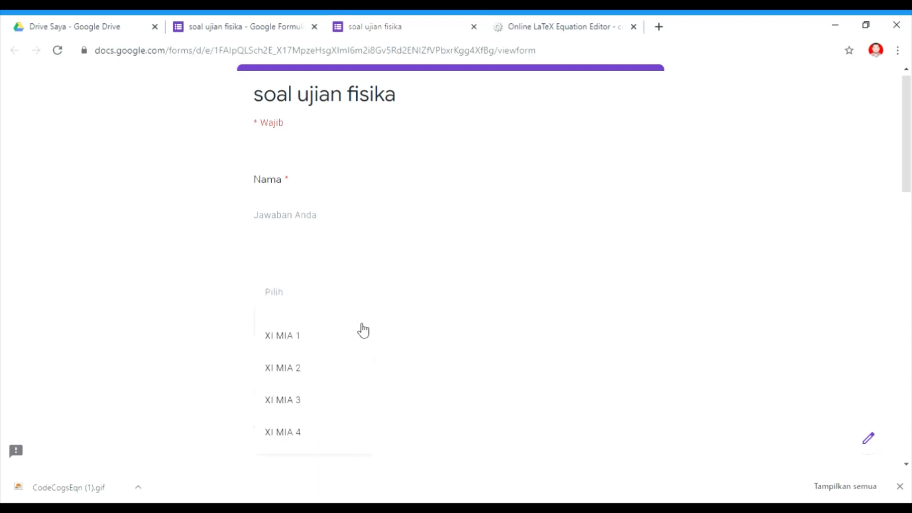
Scroll through the form preview to review the questions, then close the preview tab.
left_click(692, 316)
left_click_drag(907, 148, 897, 257)
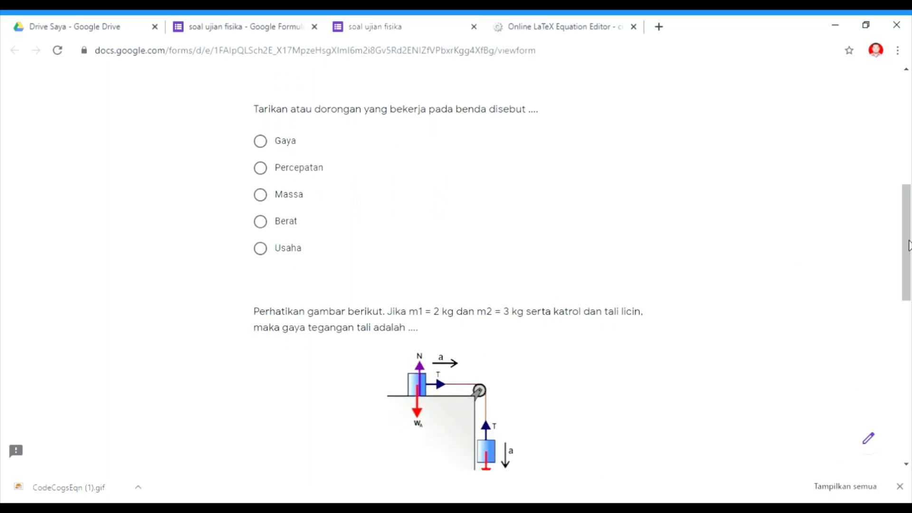
left_click_drag(908, 246, 910, 132)
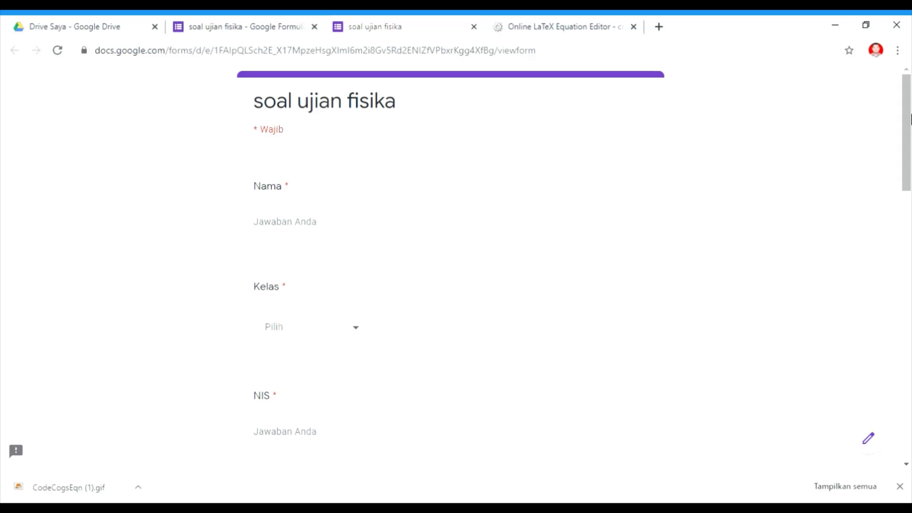
left_click(474, 27)
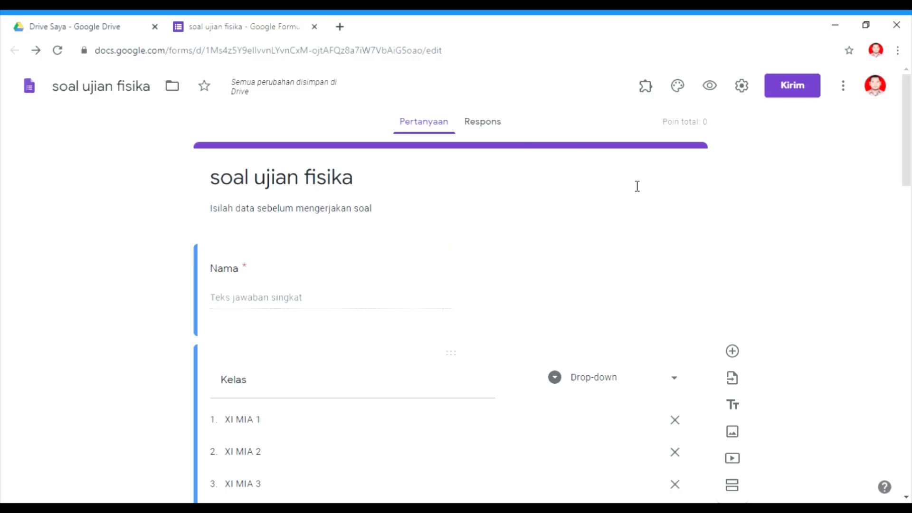
Set the answer key of the force question to Gaya, worth 30 points.
left_click_drag(907, 138, 911, 287)
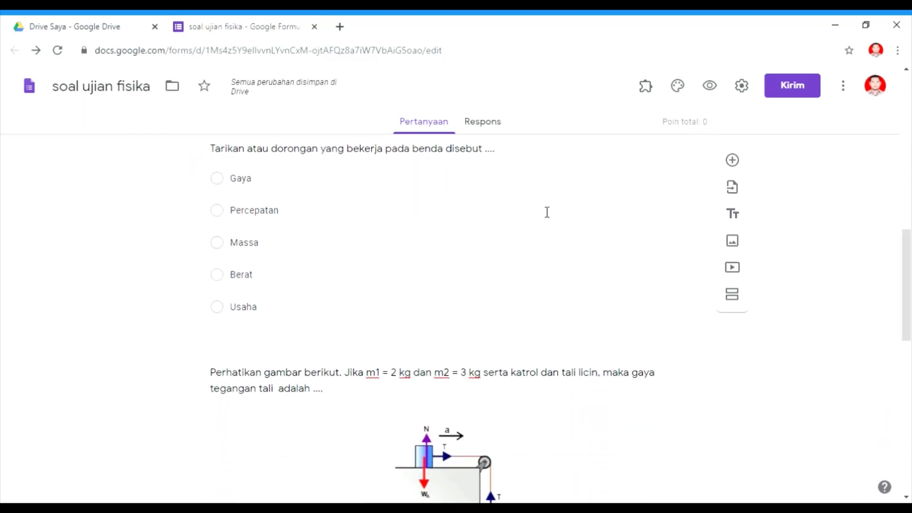
left_click(495, 232)
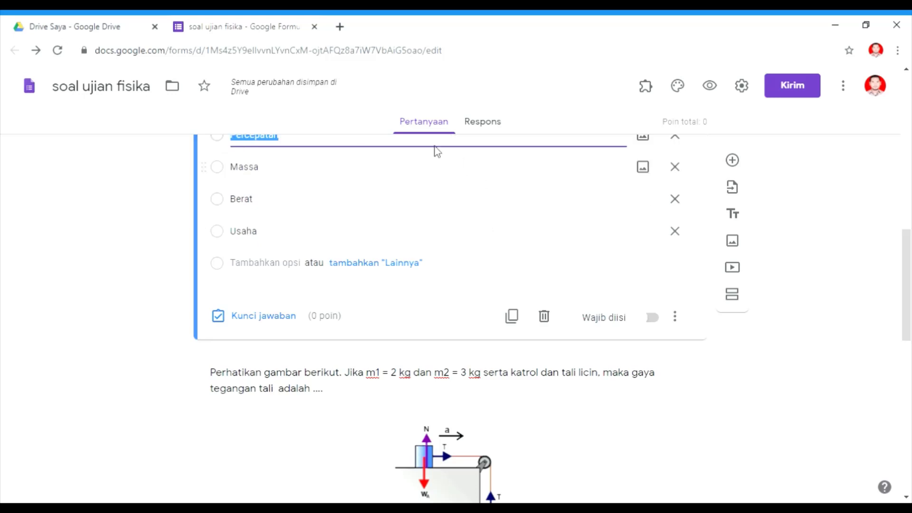
left_click(254, 319)
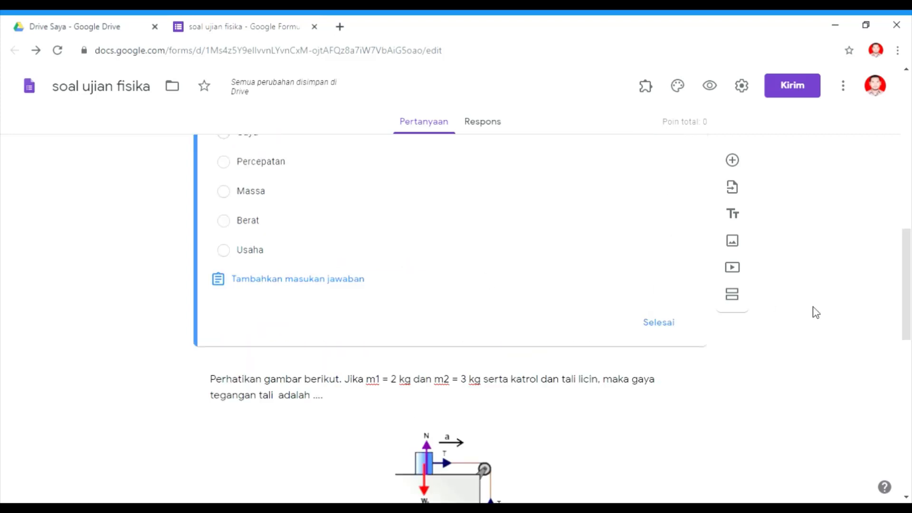
left_click_drag(907, 281, 907, 243)
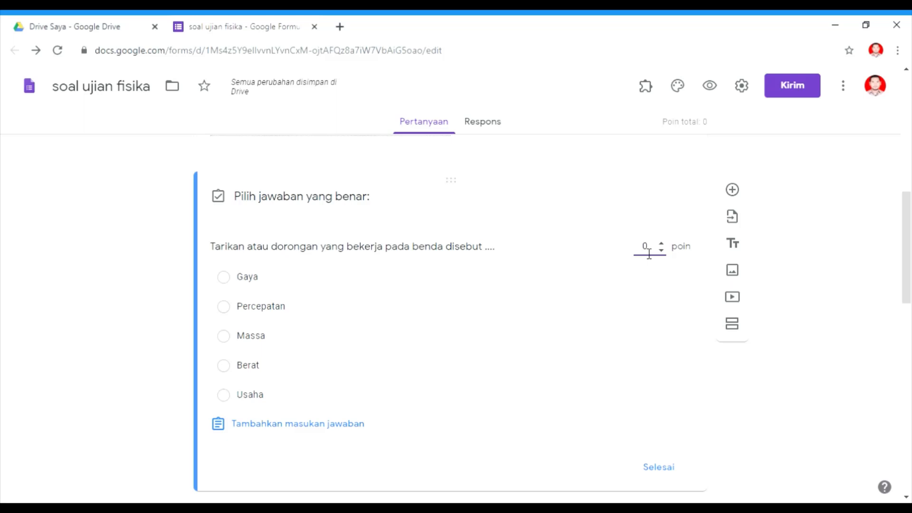
key("Delete")
left_click(224, 277)
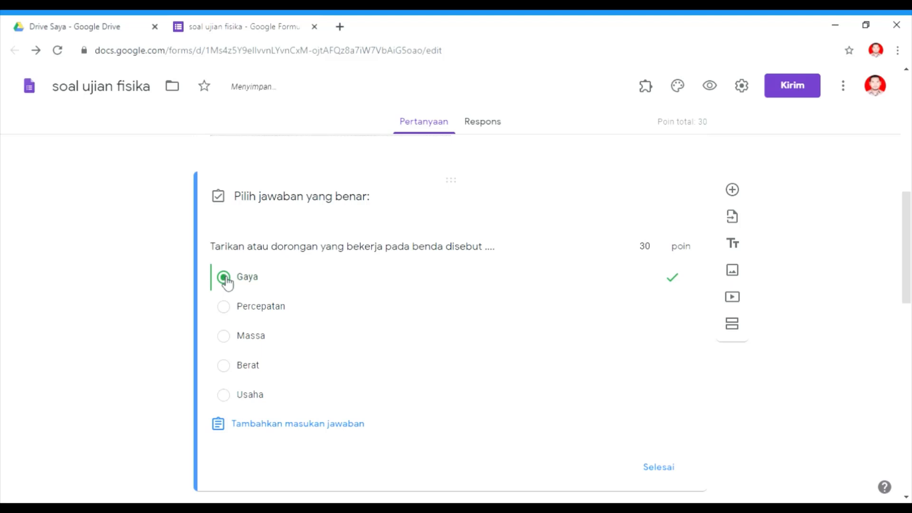
left_click(660, 468)
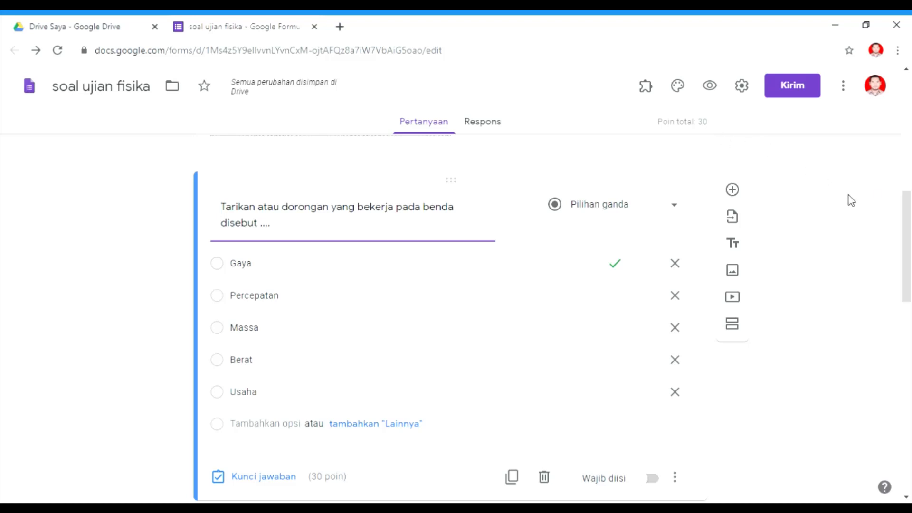
Set the answer key of the pulley question to 24 N, worth 30 points.
left_click_drag(908, 214, 909, 304)
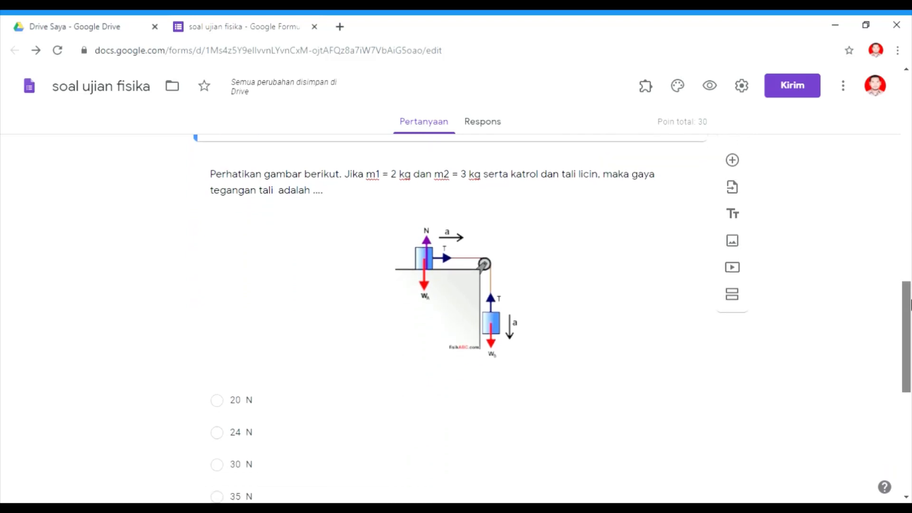
left_click(422, 483)
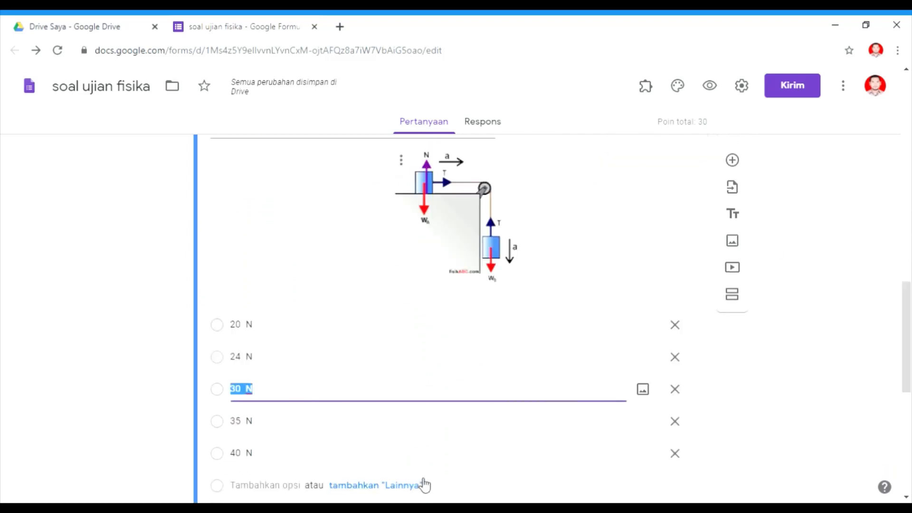
scroll(424, 484, "down", 3)
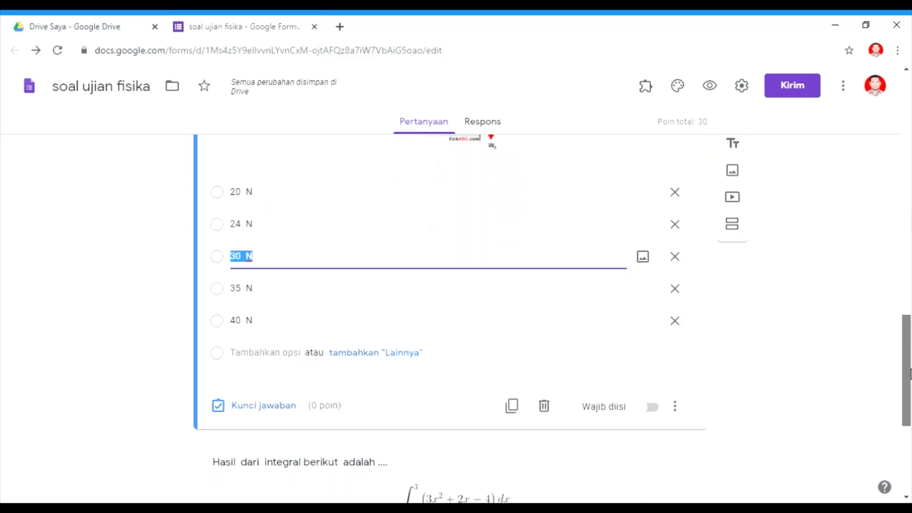
left_click(262, 410)
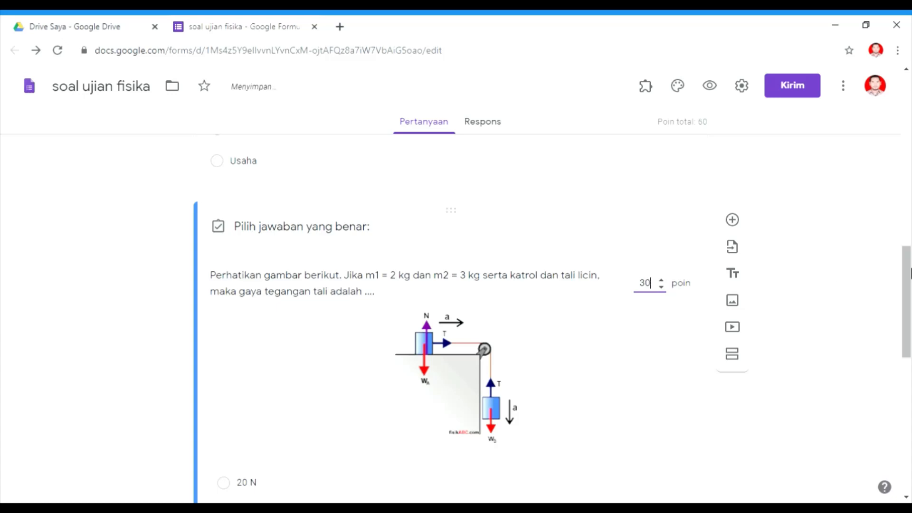
left_click_drag(907, 274, 908, 325)
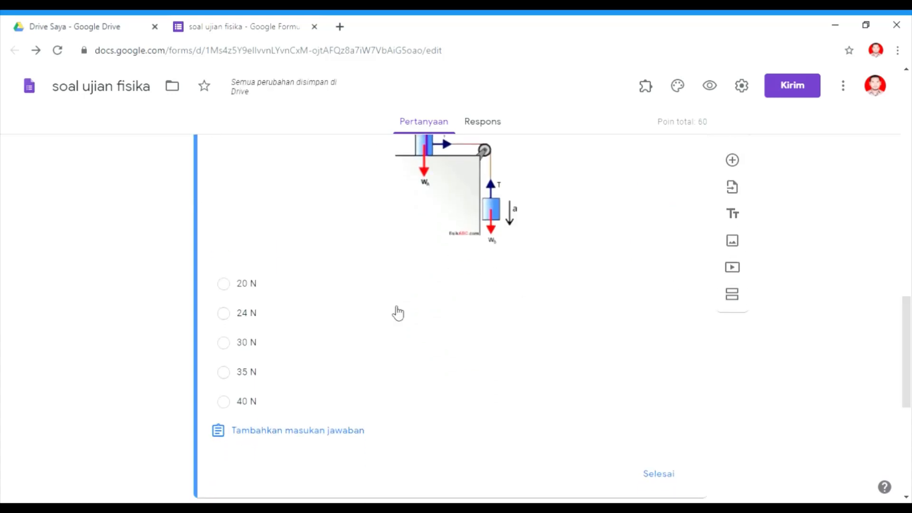
left_click(224, 314)
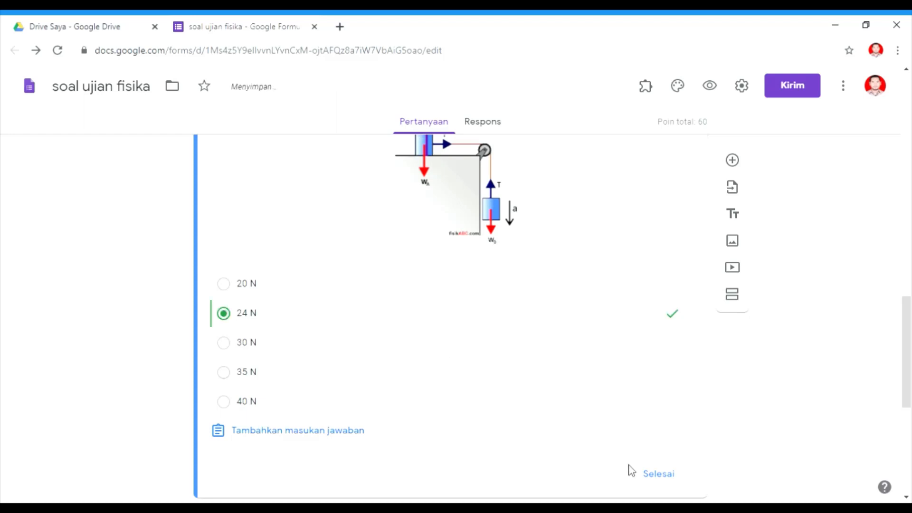
left_click(659, 475)
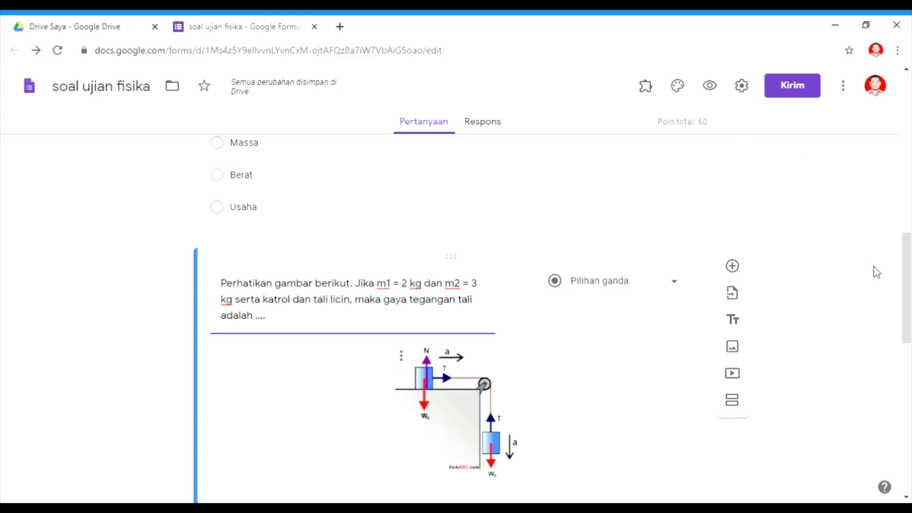
Set the answer key of the integral question to 26, worth 40 points.
left_click_drag(907, 260, 909, 410)
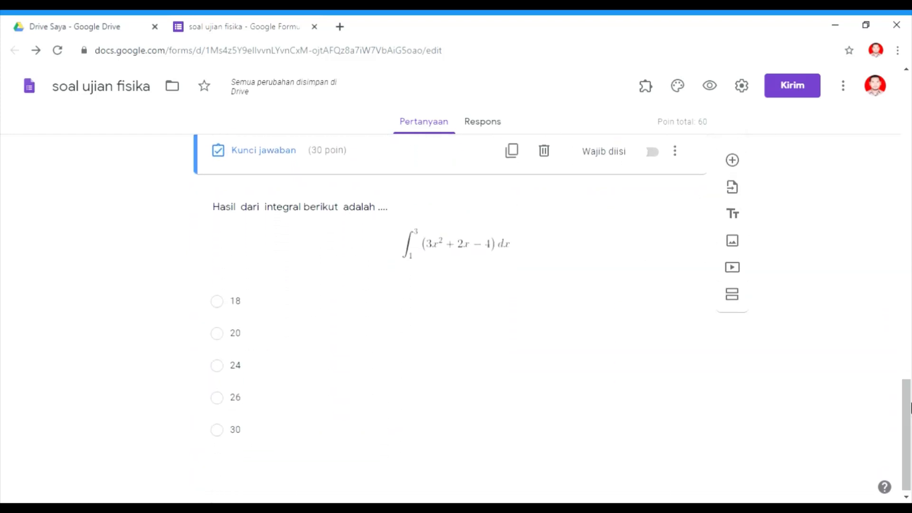
left_click(371, 341)
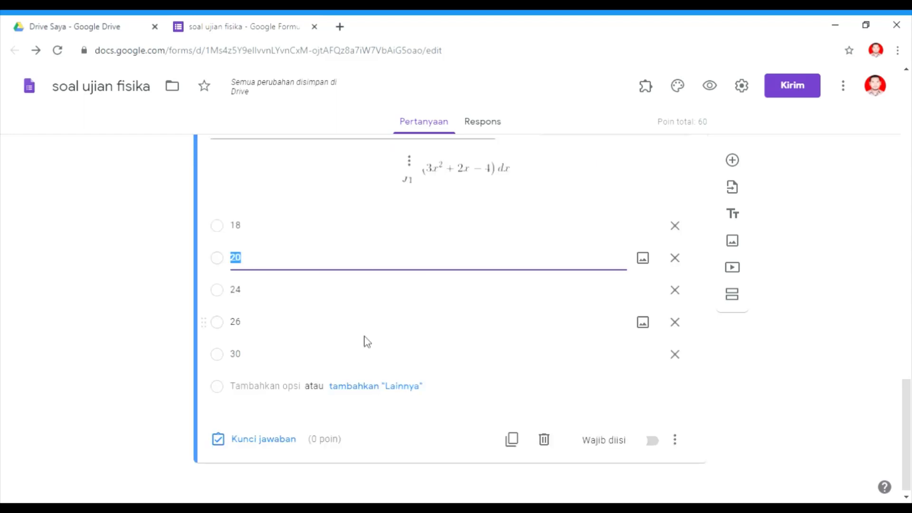
left_click(276, 448)
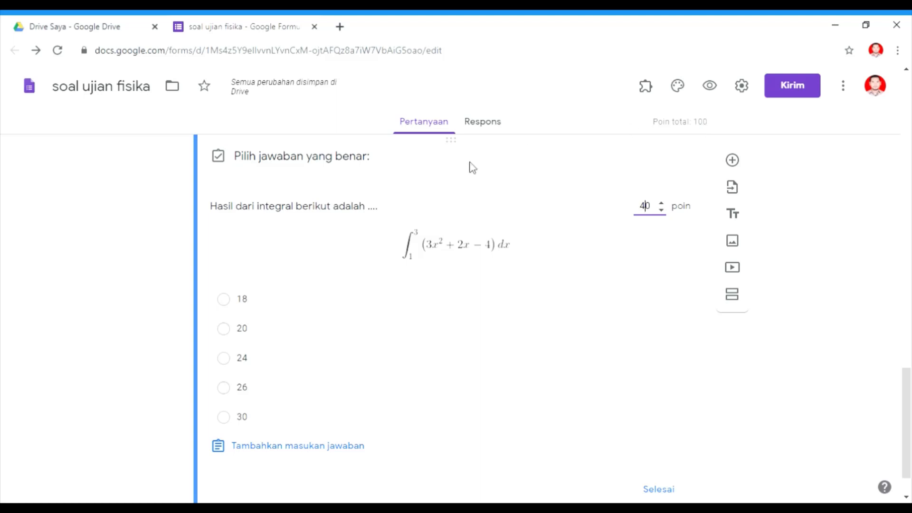
left_click(225, 388)
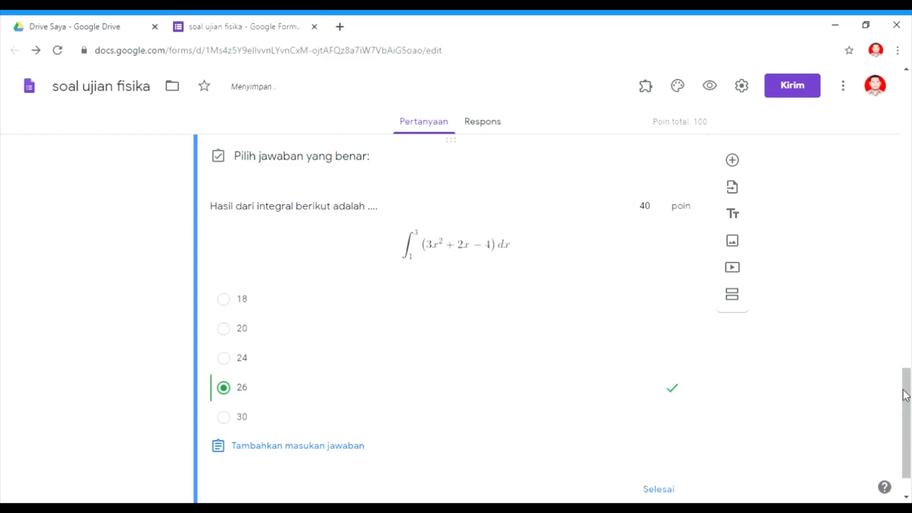
scroll(906, 394, "down", 1)
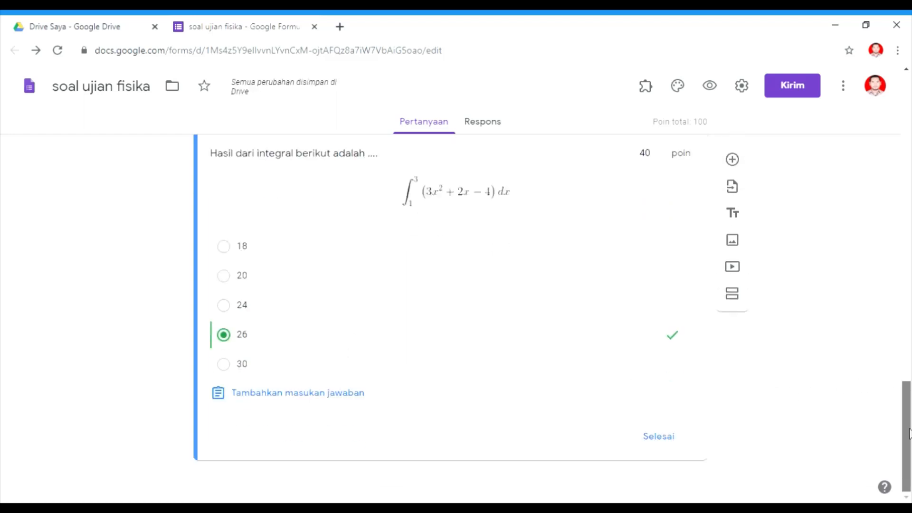
left_click(648, 445)
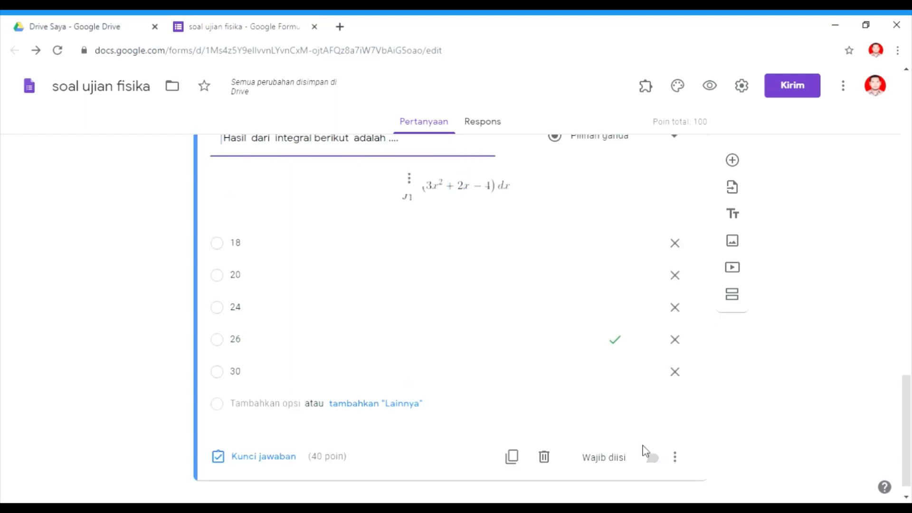
Open the form preview and select its web address.
scroll(906, 402, "up", 1)
left_click_drag(906, 402, 906, 198)
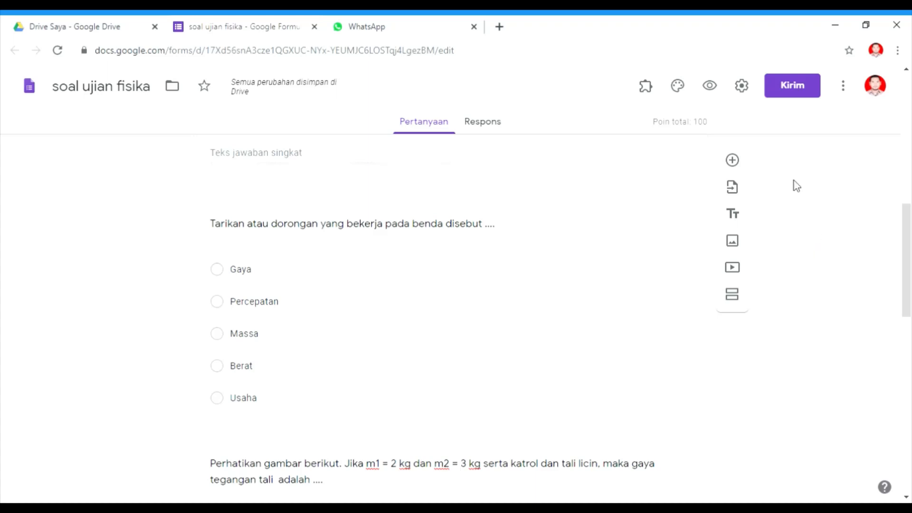
left_click(711, 88)
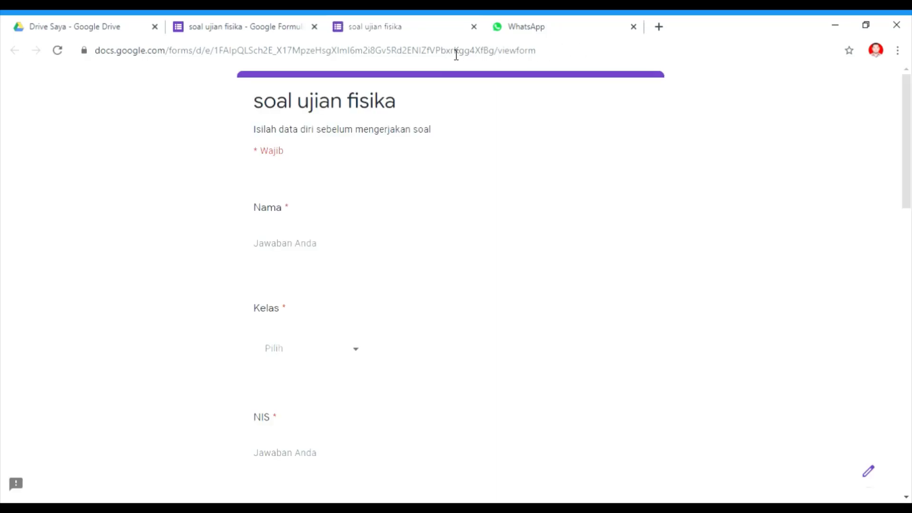
left_click(547, 54)
key("ctrl+a")
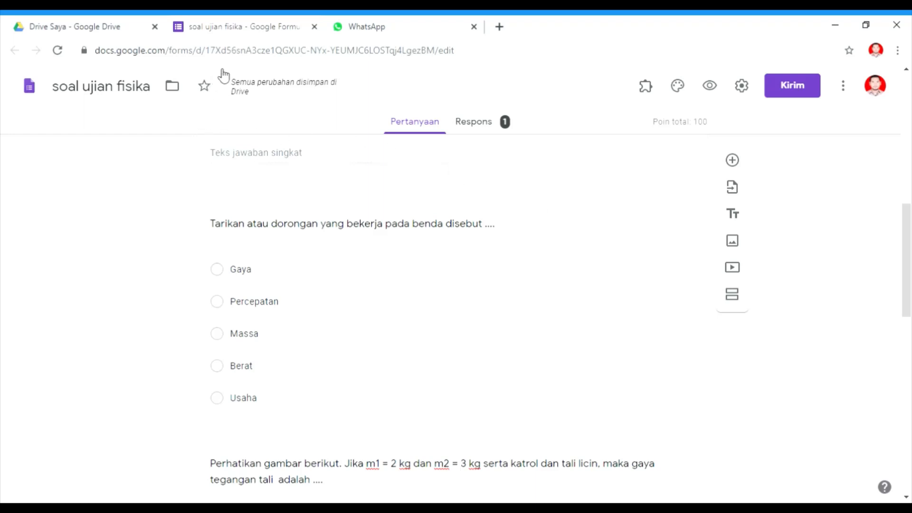
Link the form's responses to a new spreadsheet named soal ujian fisika (Respons) and inspect the submitted score.
left_click(483, 125)
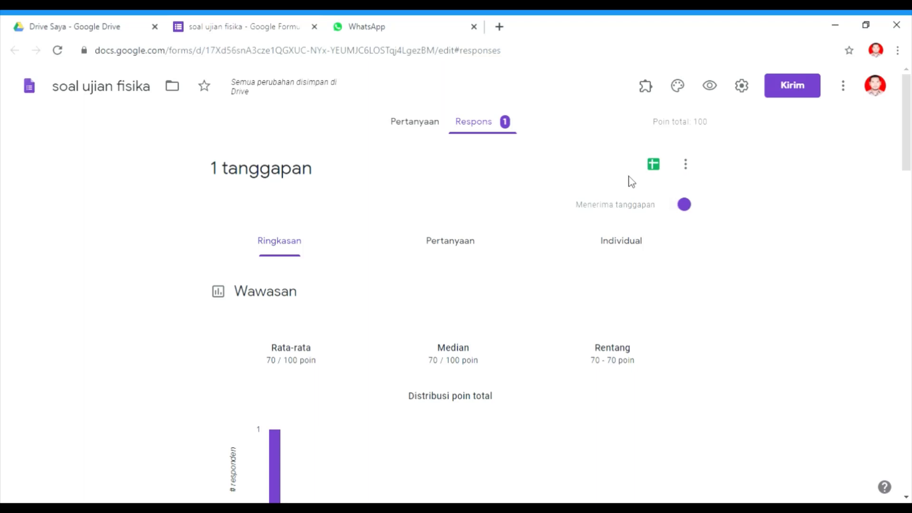
left_click(656, 171)
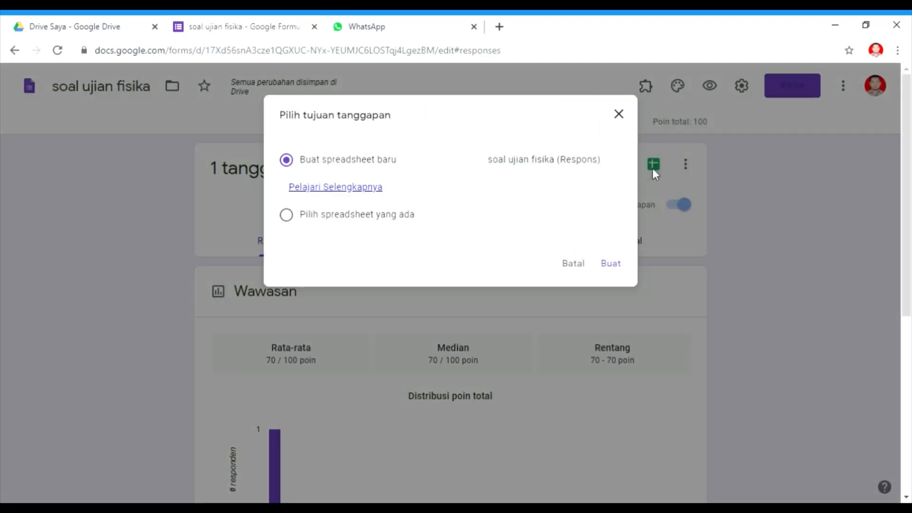
left_click(610, 264)
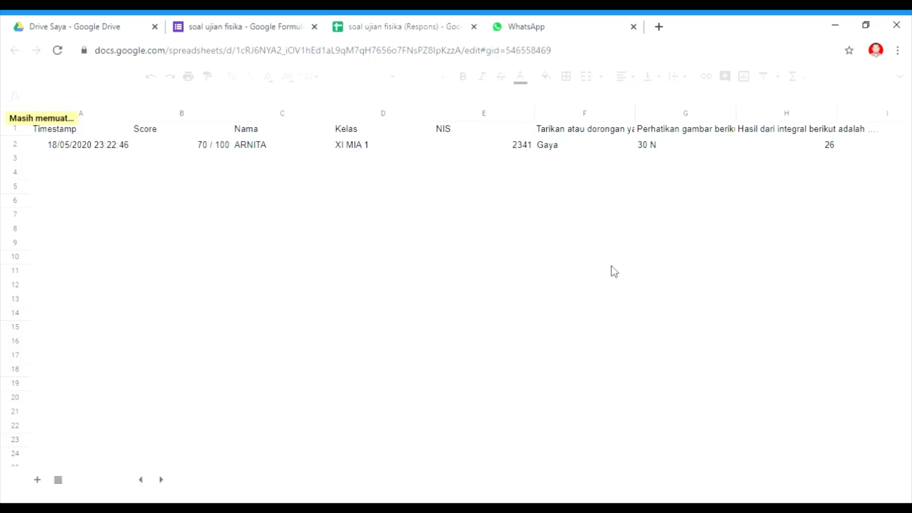
left_click(268, 151)
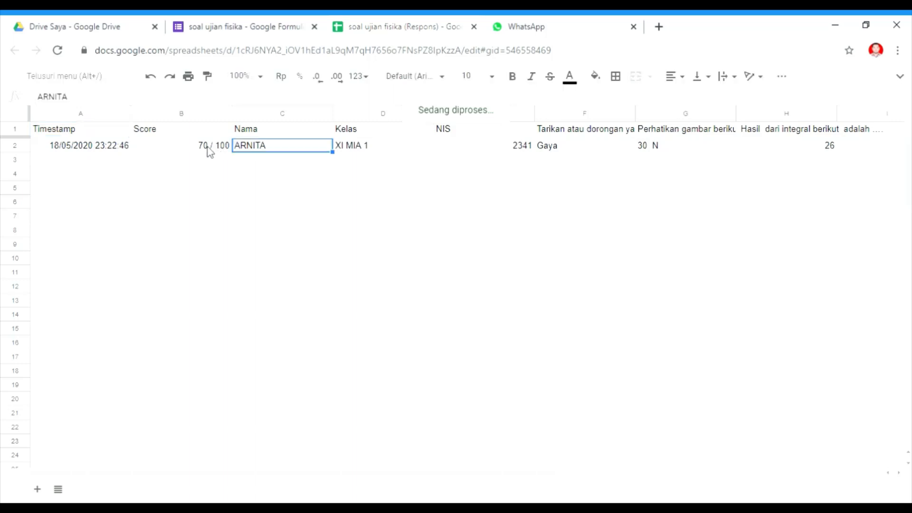
left_click(208, 149)
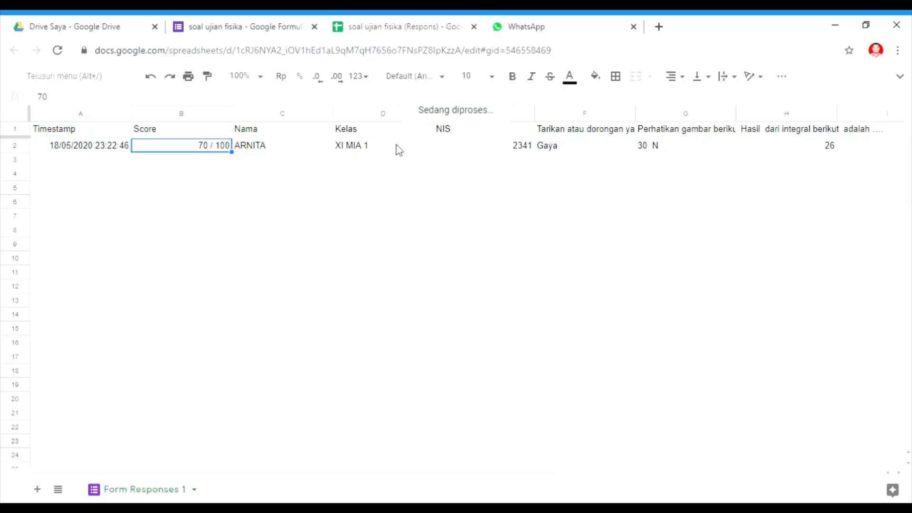